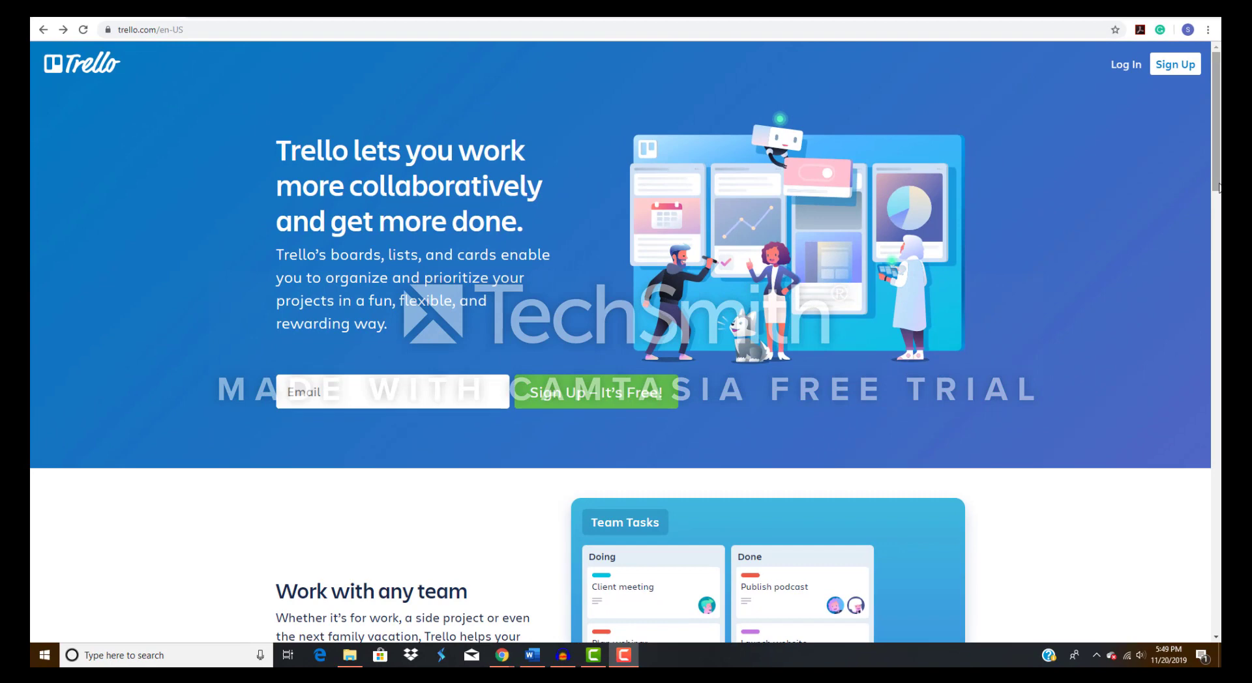
Look through the Trello homepage's feature sections down to the Start Planning Today area.
{"action": "scroll", "coordinate": [1218, 188], "scroll_direction": "down", "scroll_amount": 5}
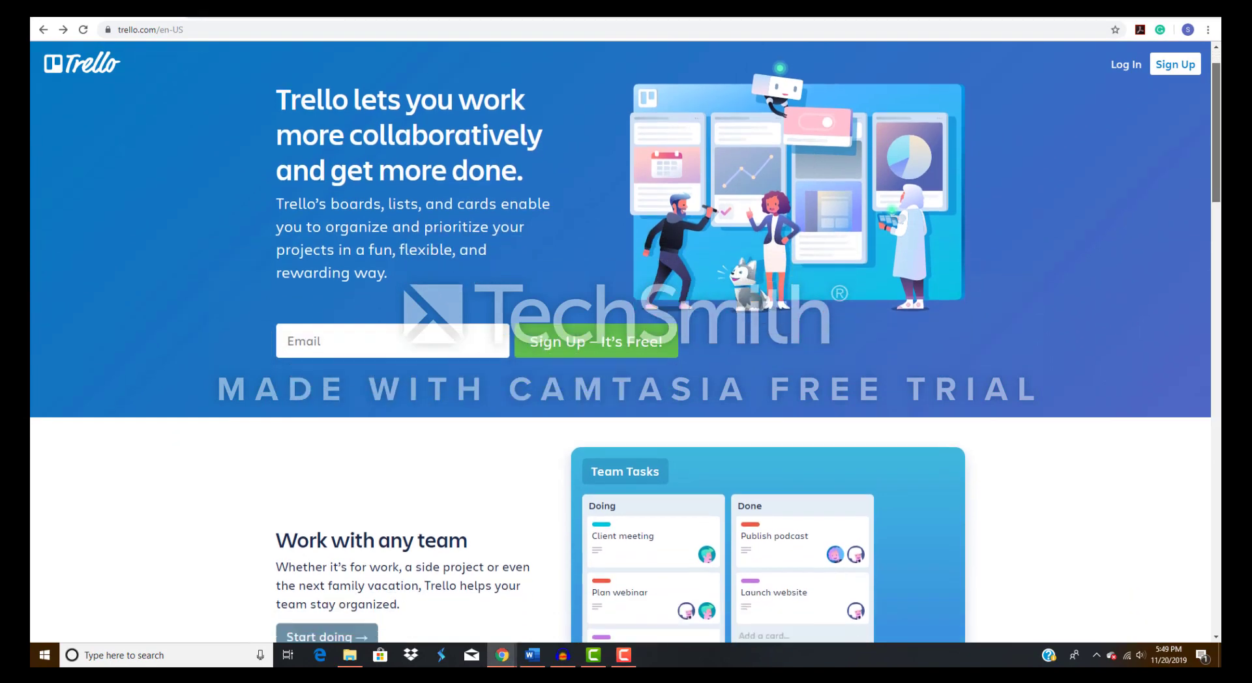
{"action": "scroll", "coordinate": [626, 342], "scroll_direction": "down", "scroll_amount": 5}
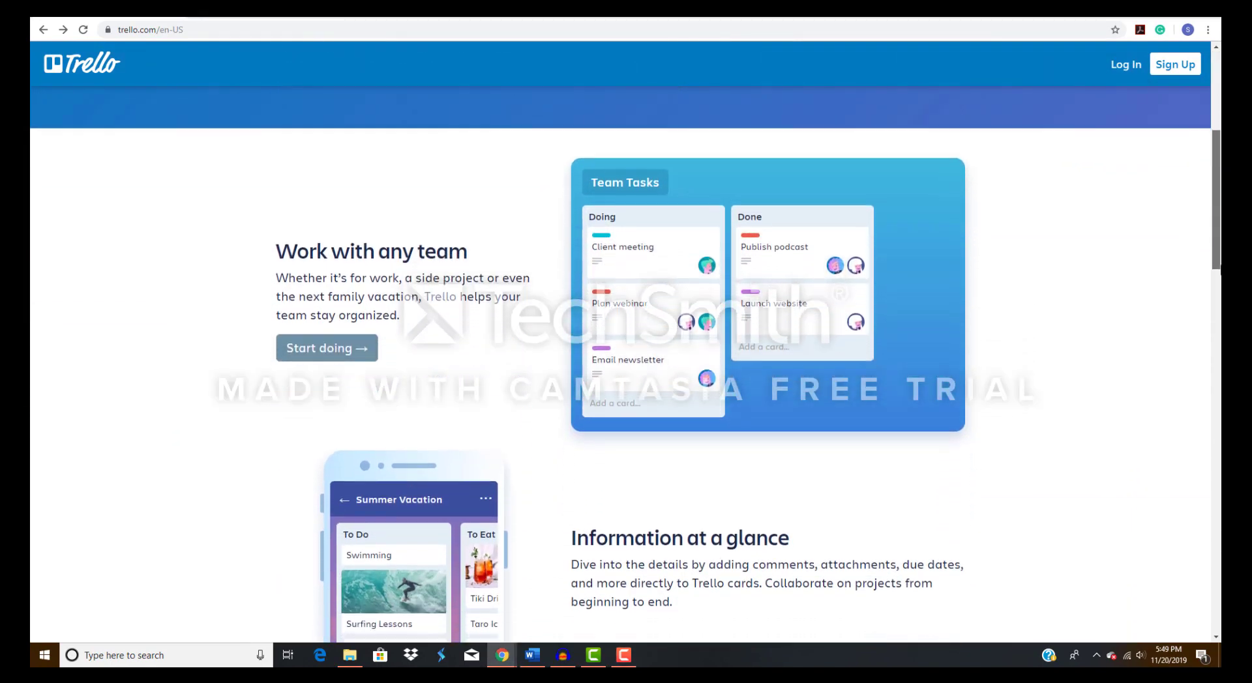
{"action": "scroll", "coordinate": [1219, 414], "scroll_direction": "down", "scroll_amount": 5}
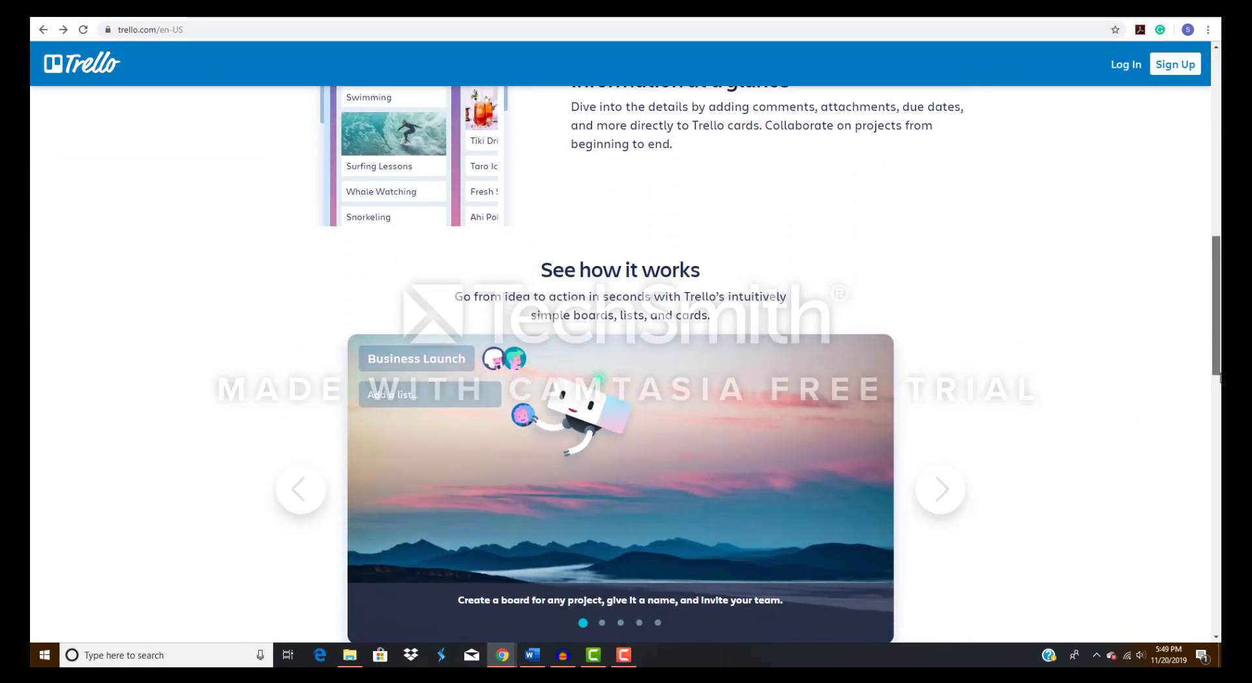
{"action": "scroll", "coordinate": [1219, 415], "scroll_direction": "down", "scroll_amount": 6}
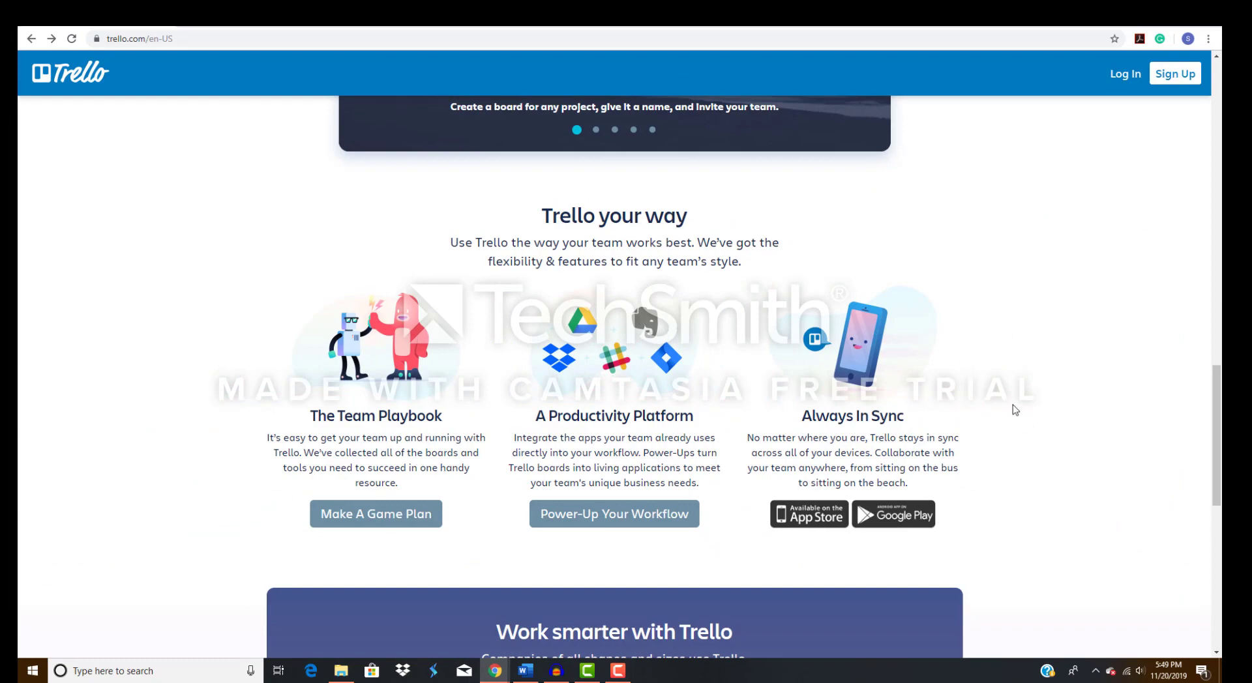
{"action": "scroll", "coordinate": [1012, 409], "scroll_direction": "down", "scroll_amount": 3}
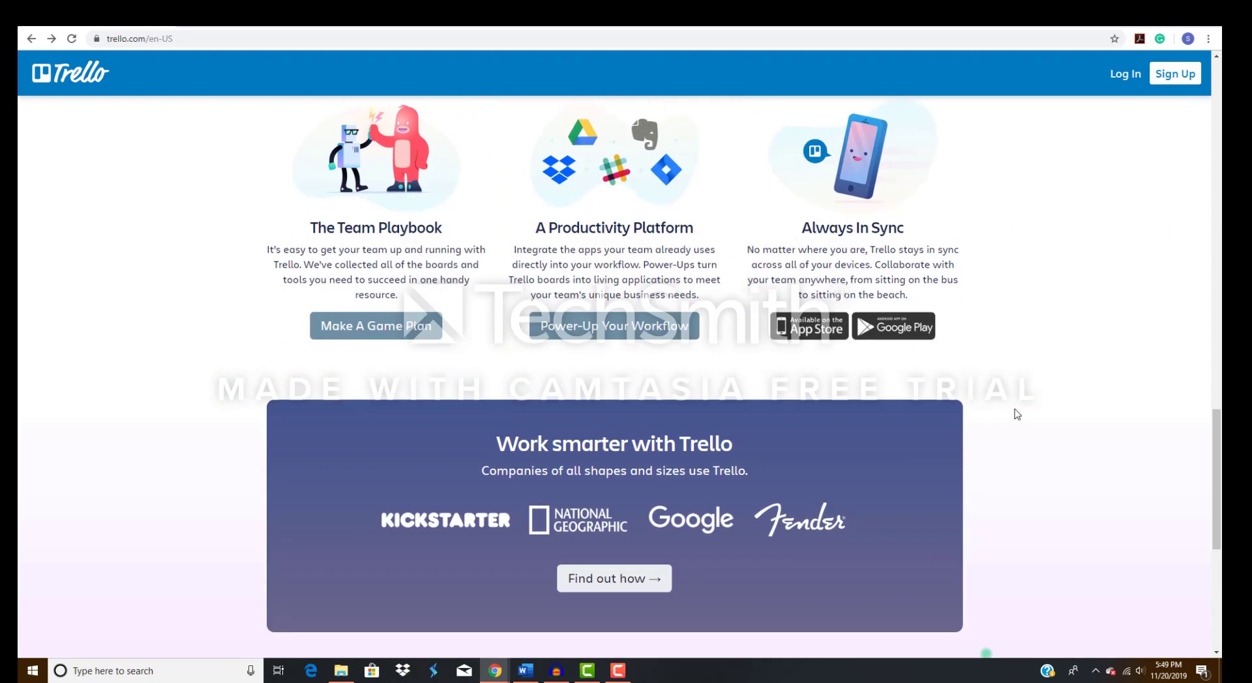
{"action": "scroll", "coordinate": [1014, 417], "scroll_direction": "down", "scroll_amount": 1}
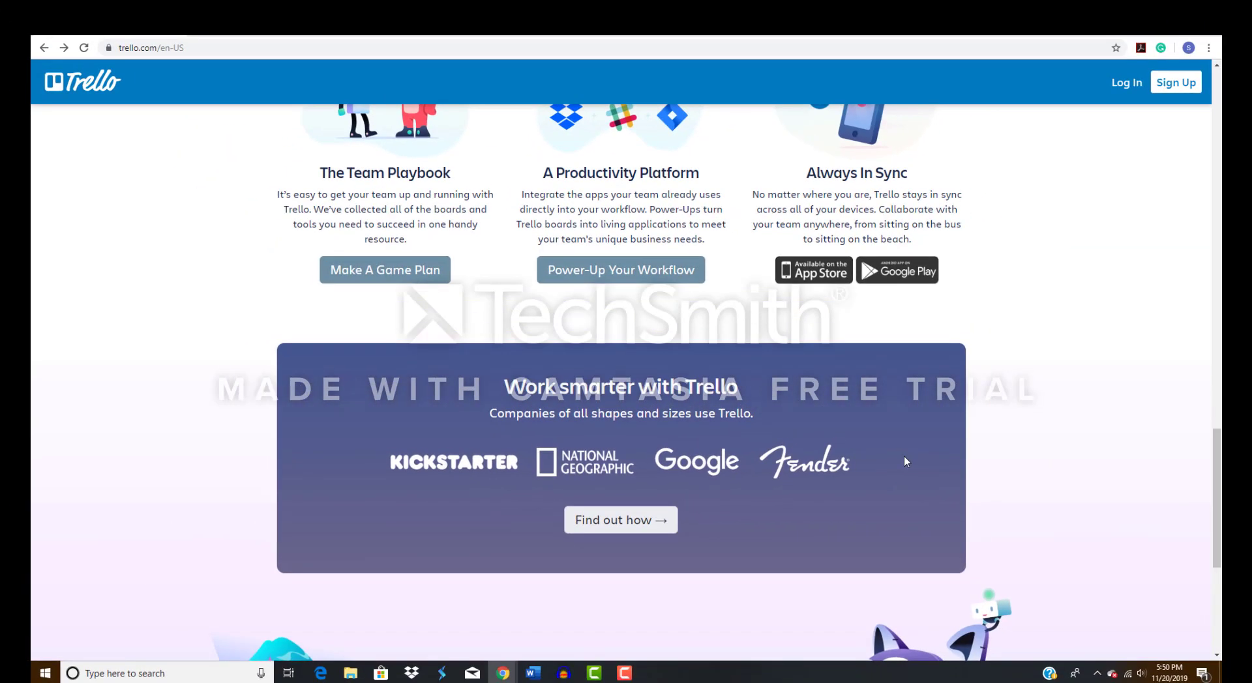
{"action": "scroll", "coordinate": [904, 457], "scroll_direction": "down", "scroll_amount": 3}
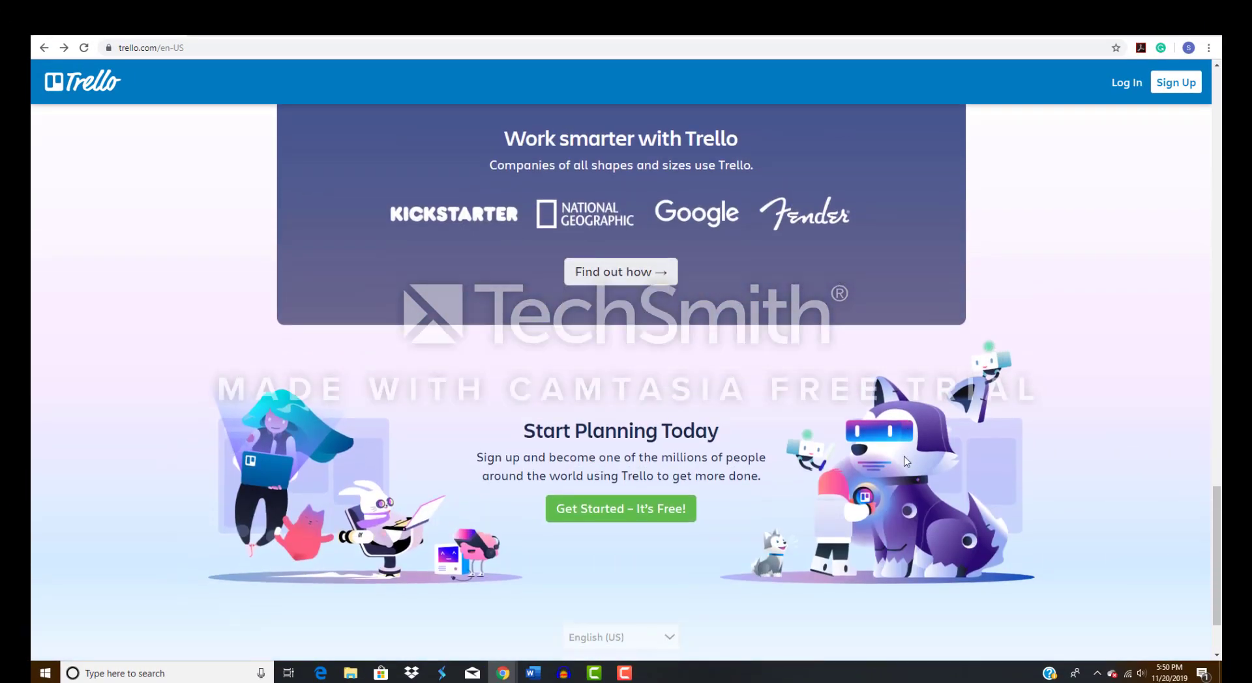
{"action": "scroll", "coordinate": [904, 461], "scroll_direction": "down", "scroll_amount": 1}
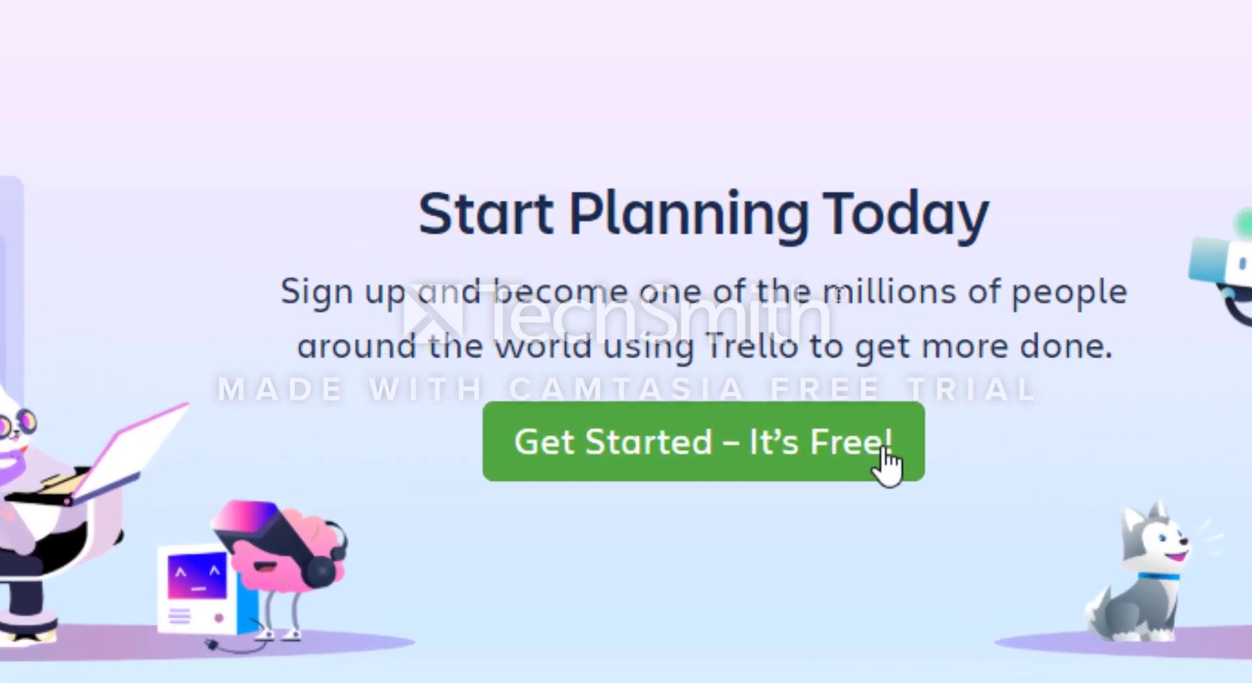
Start a free Trello sign-up and submit the account's e-mail address.
{"action": "left_click", "coordinate": [887, 463]}
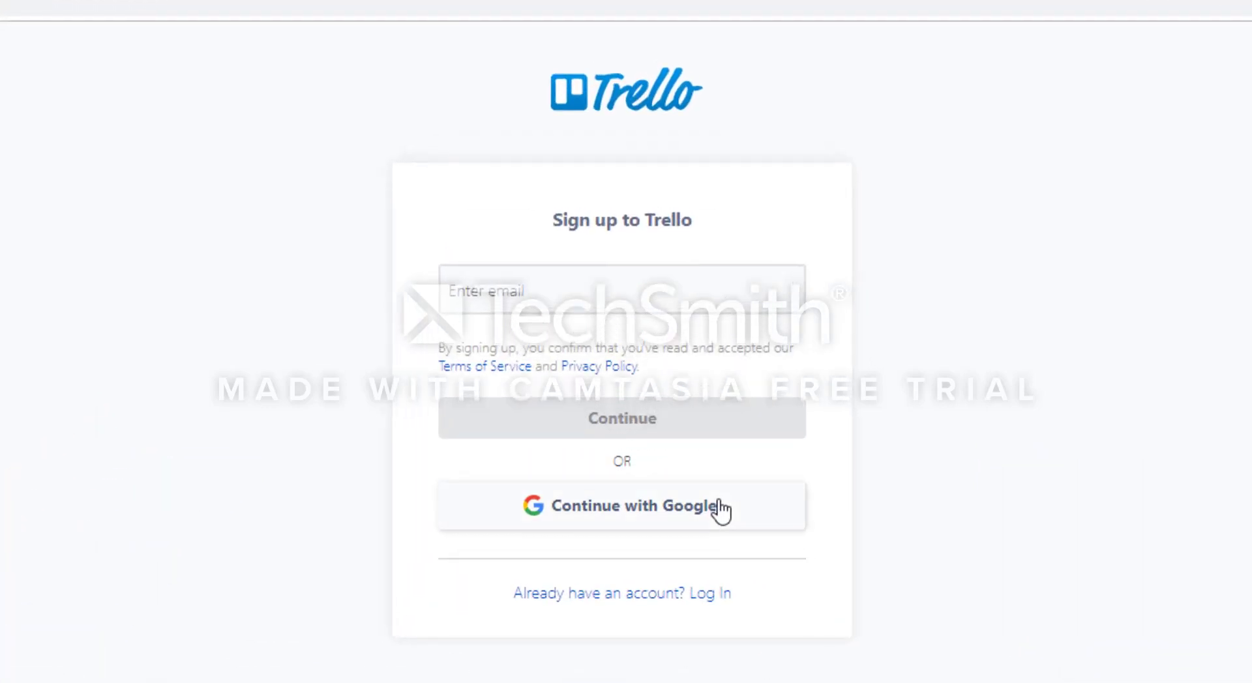
{"action": "left_click", "coordinate": [654, 291]}
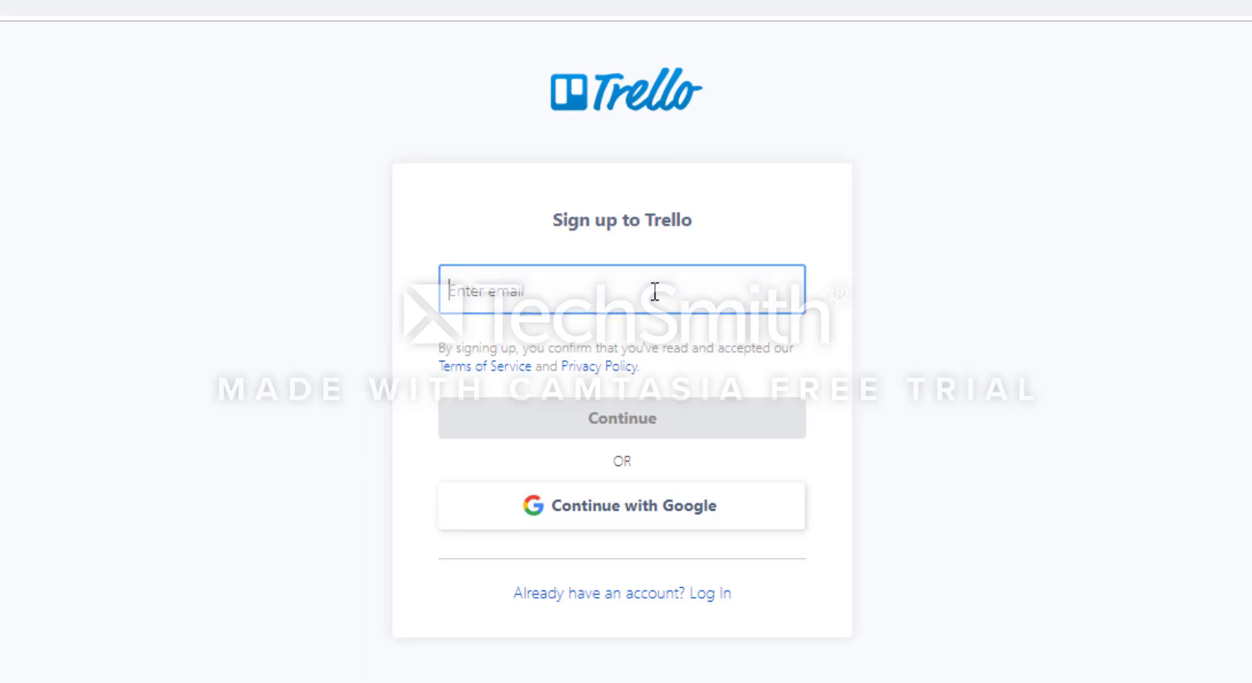
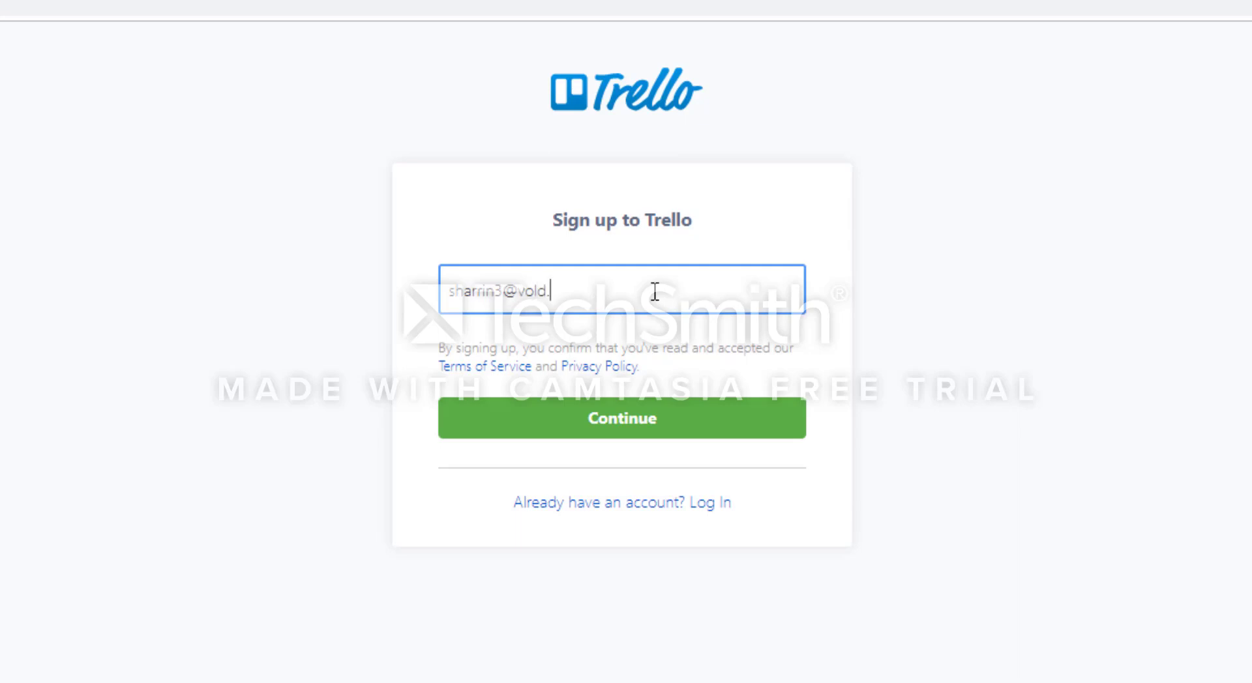
{"action": "left_click", "coordinate": [649, 422]}
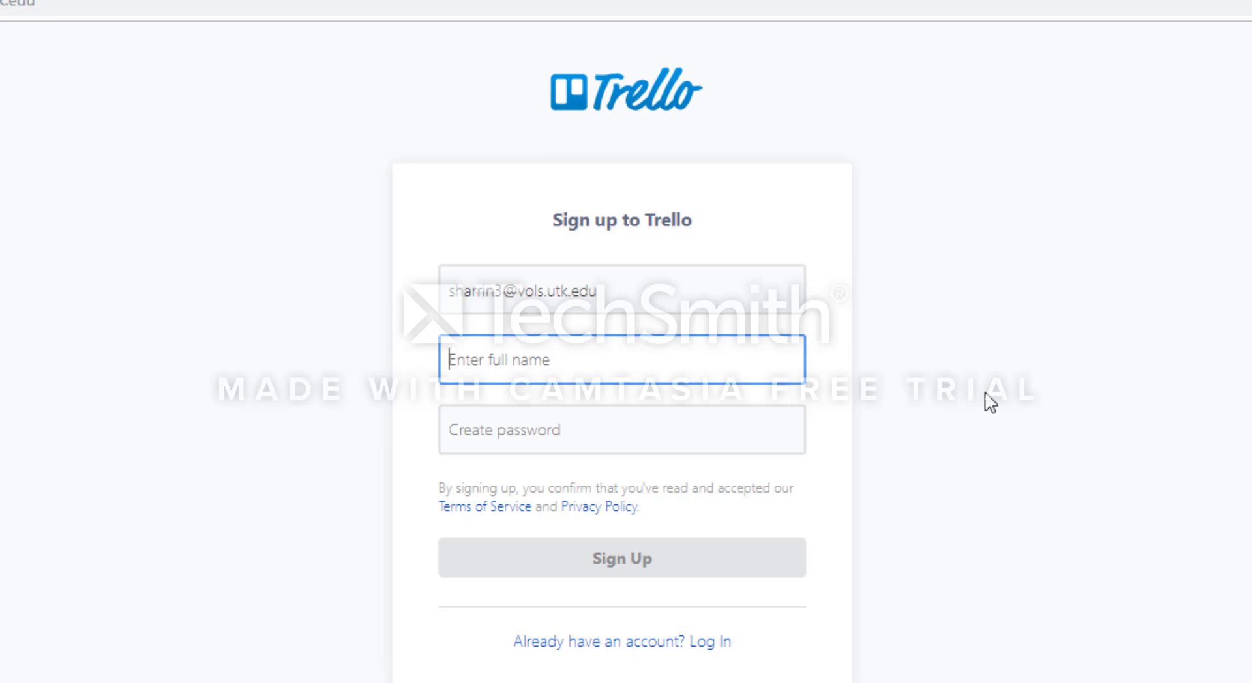
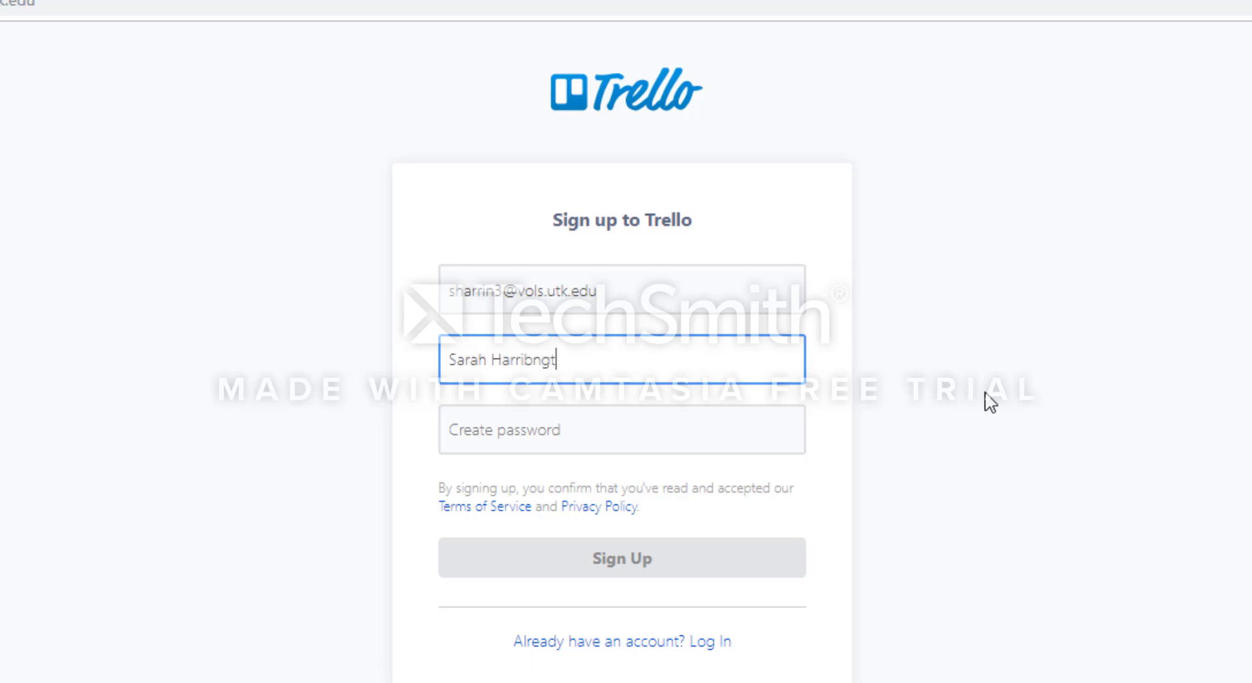
Enter the account holder's full name, create the account password and submit the sign-up form.
{"action": "key", "text": "Tab"}
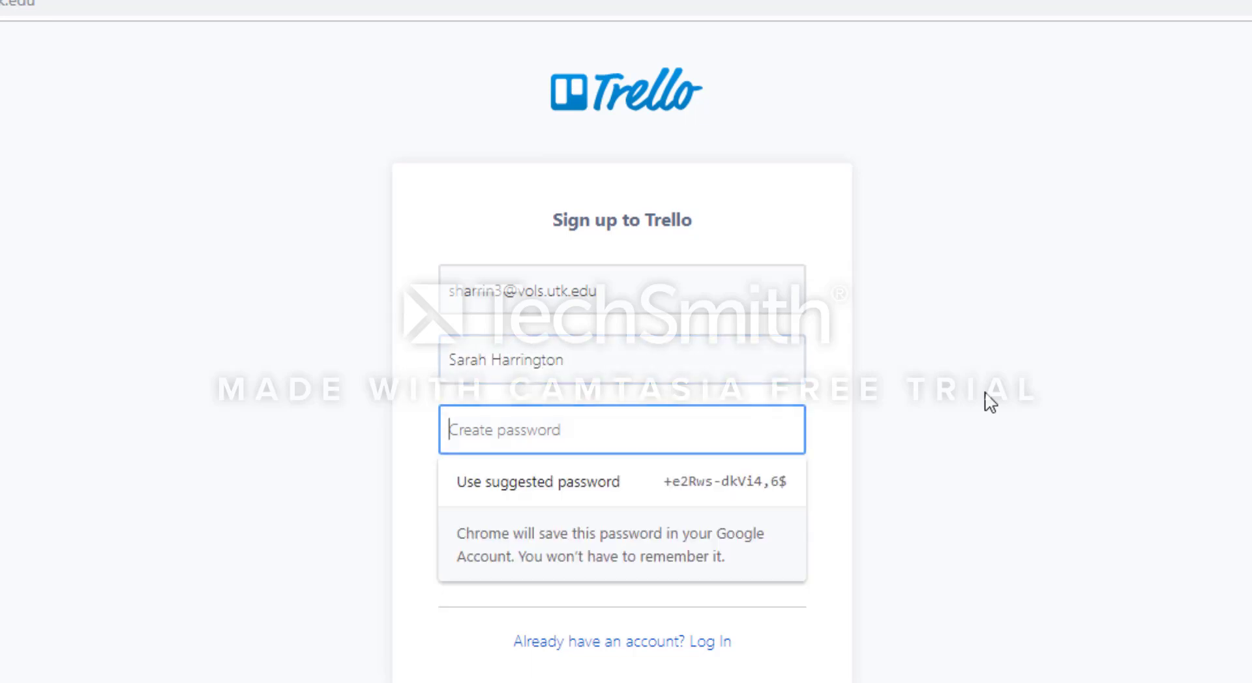
{"action": "type", "text": "•••••••••"}
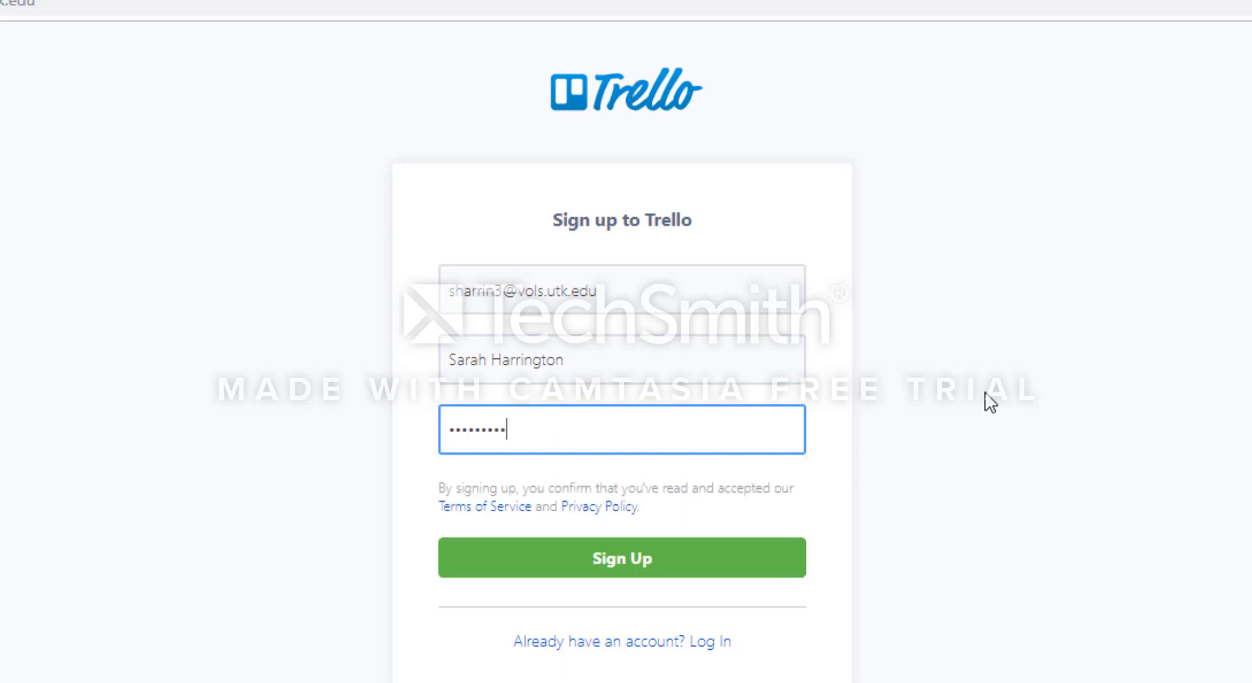
{"action": "left_click", "coordinate": [684, 571]}
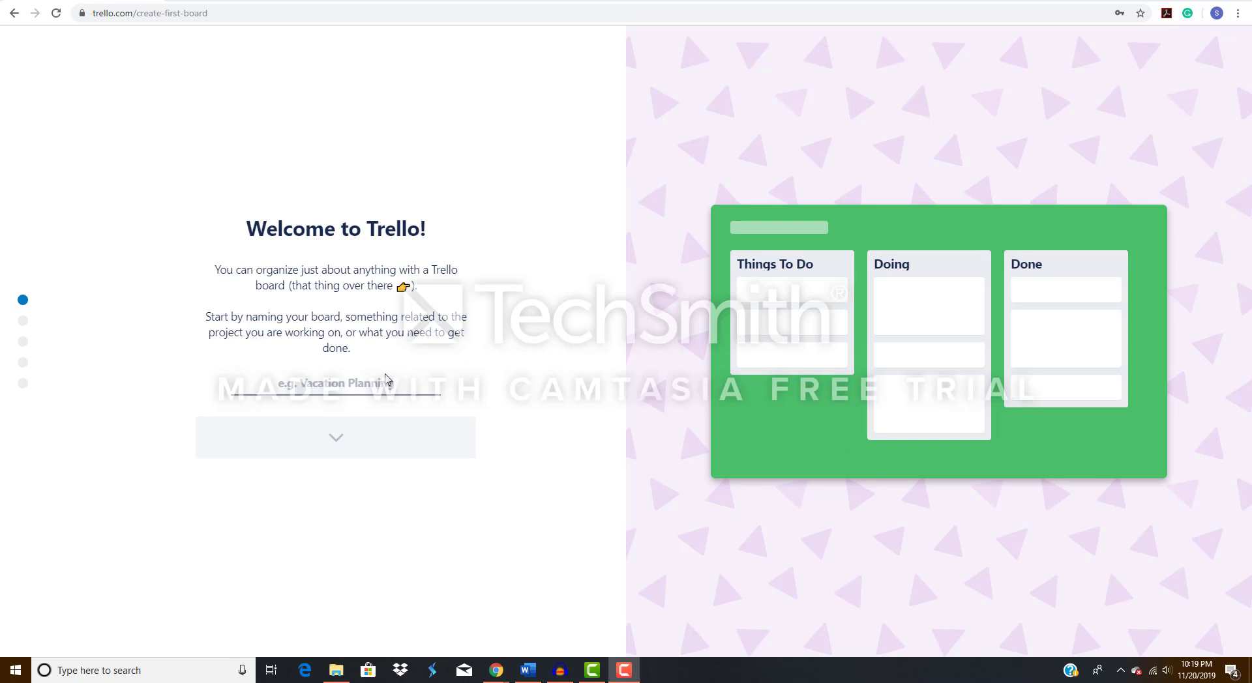
Name the first board "Social Media for John C. Hodges" and continue to the list setup.
{"action": "left_click", "coordinate": [366, 378]}
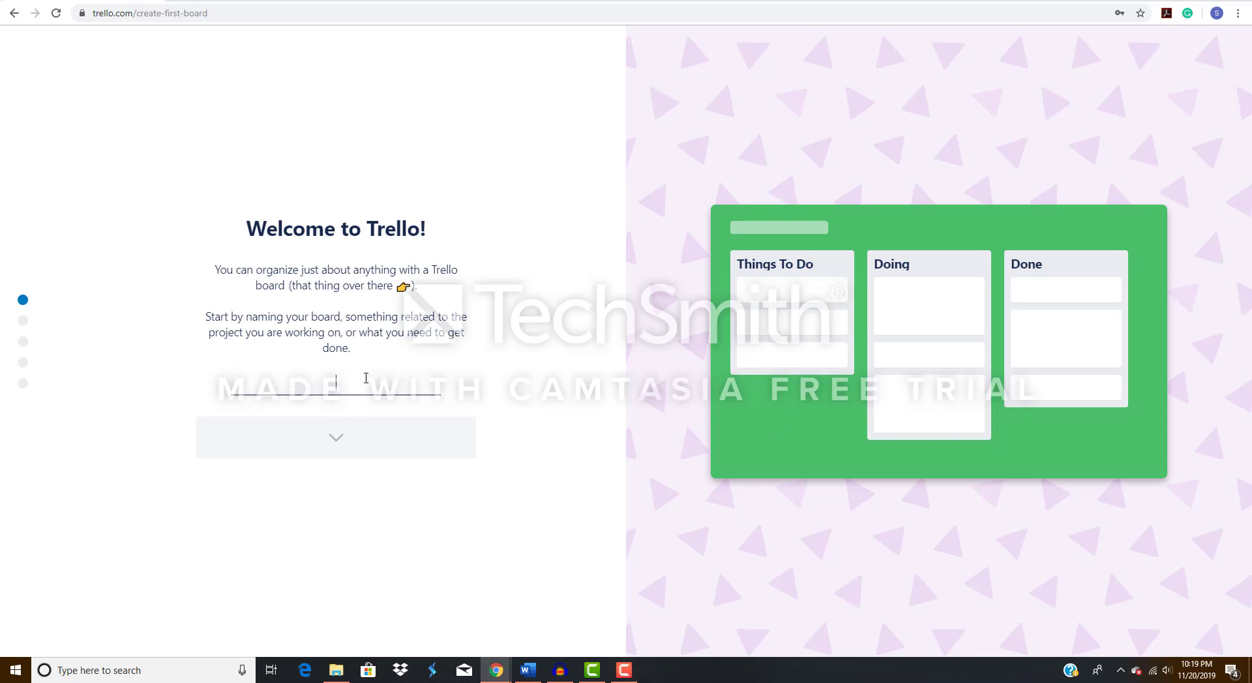
{"action": "type", "text": "Social Medi"}
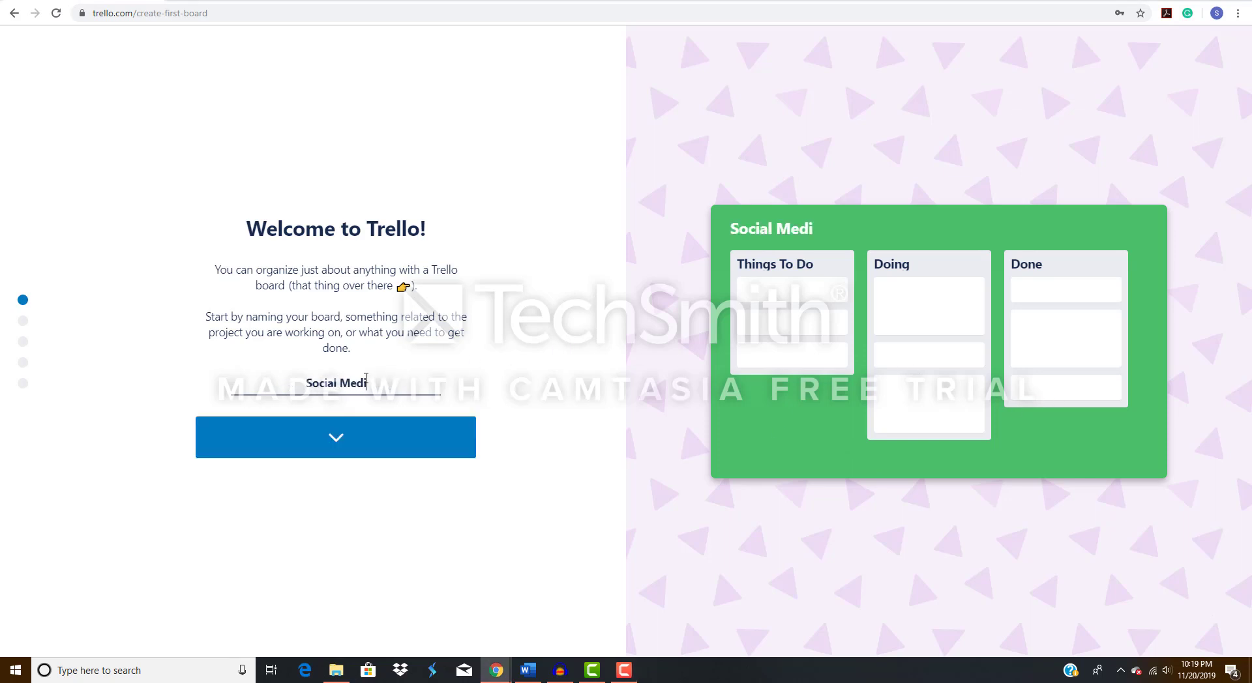
{"action": "type", "text": "a for Joph"}
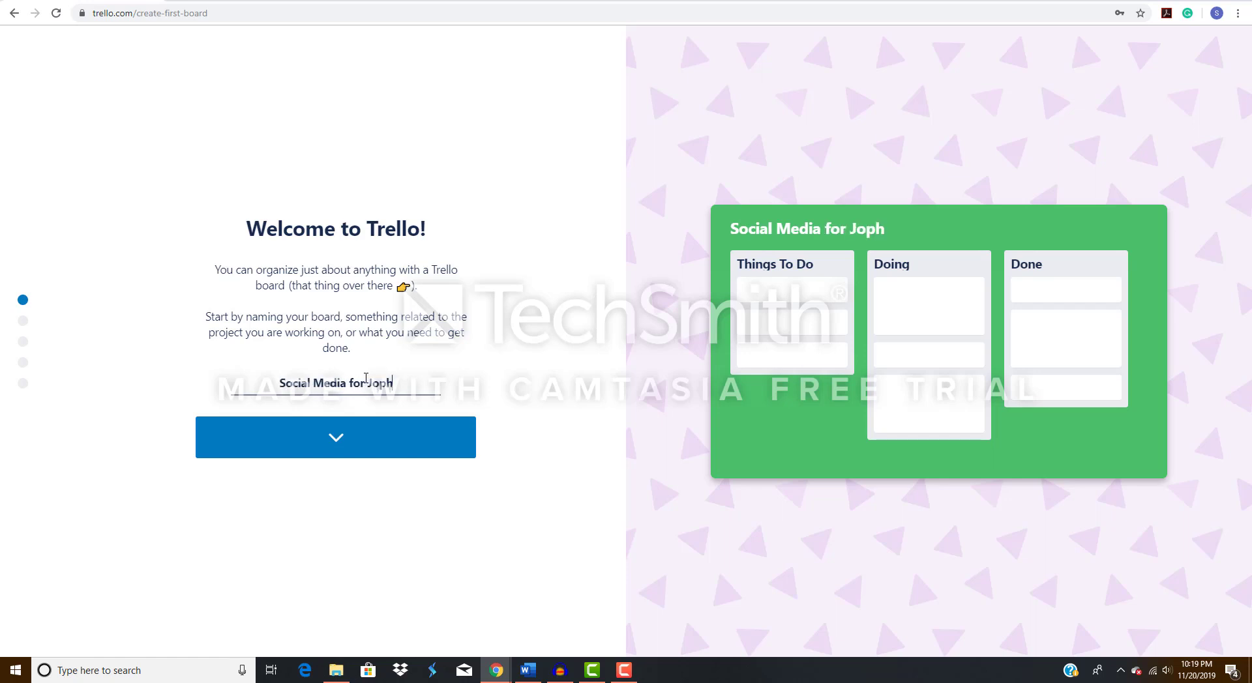
{"action": "key", "text": "BackSpace"}
{"action": "key", "text": "BackSpace"}
{"action": "type", "text": "hn C."}
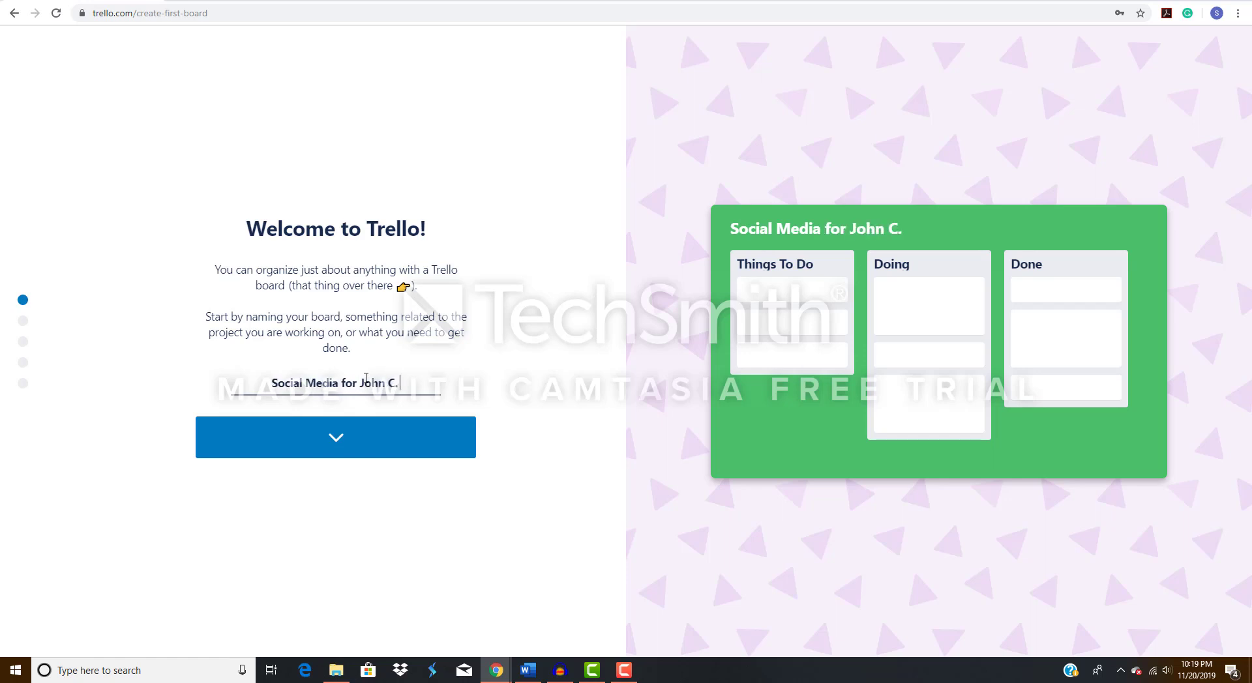
{"action": "type", "text": " Hodges"}
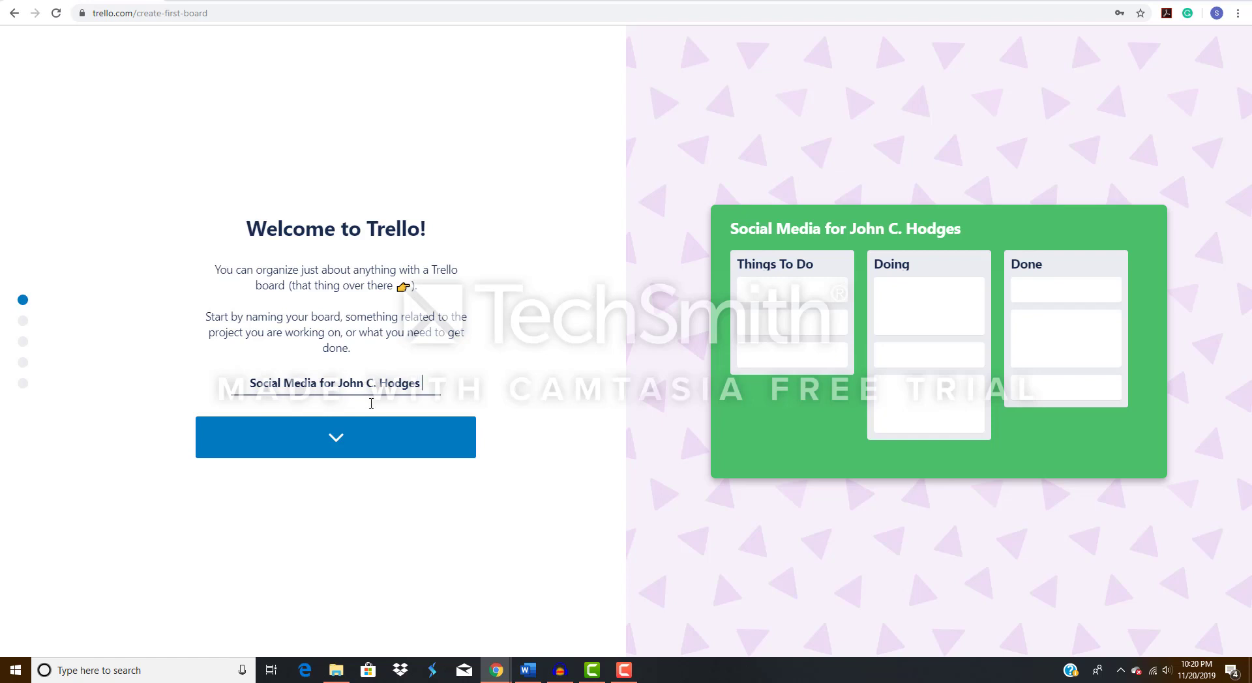
{"action": "left_click", "coordinate": [377, 433]}
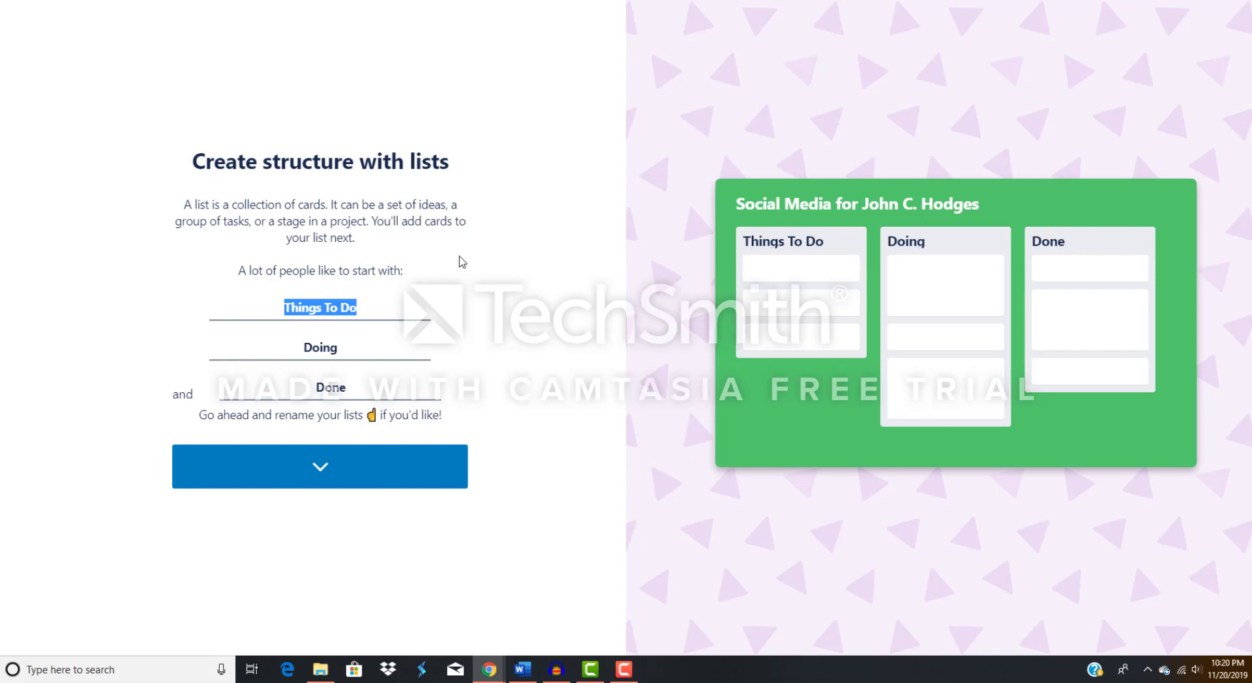
Rename the three starter lists Facebook, Twitter and Policies, and continue to the card setup.
{"action": "key", "text": "BackSpace"}
{"action": "type", "text": "Facebook"}
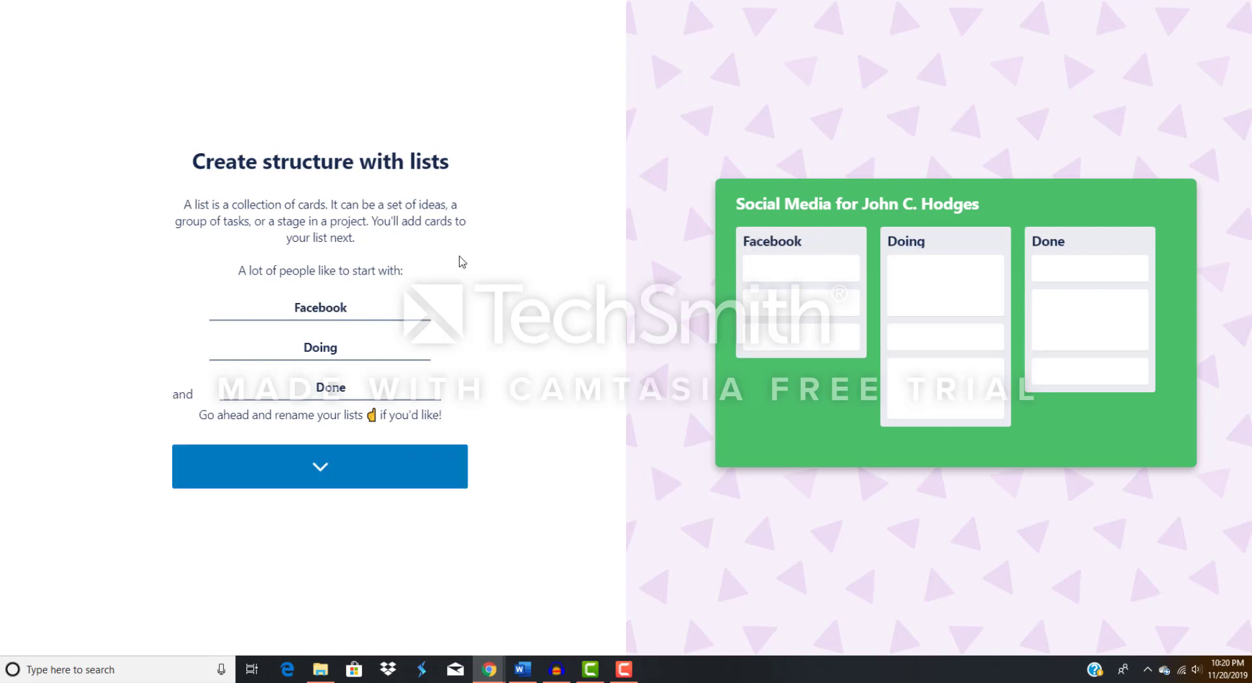
{"action": "key", "text": "Tab"}
{"action": "type", "text": "Twitter"}
{"action": "key", "text": "Tab"}
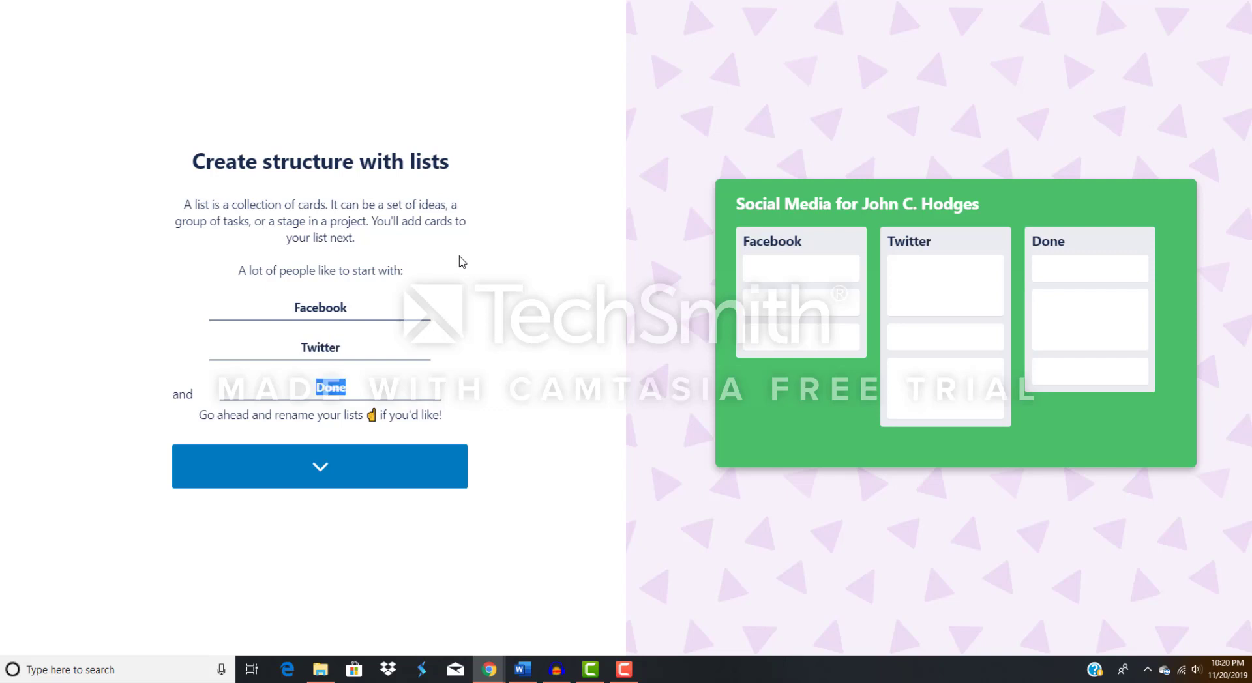
{"action": "type", "text": "Policies"}
{"action": "left_click", "coordinate": [436, 478]}
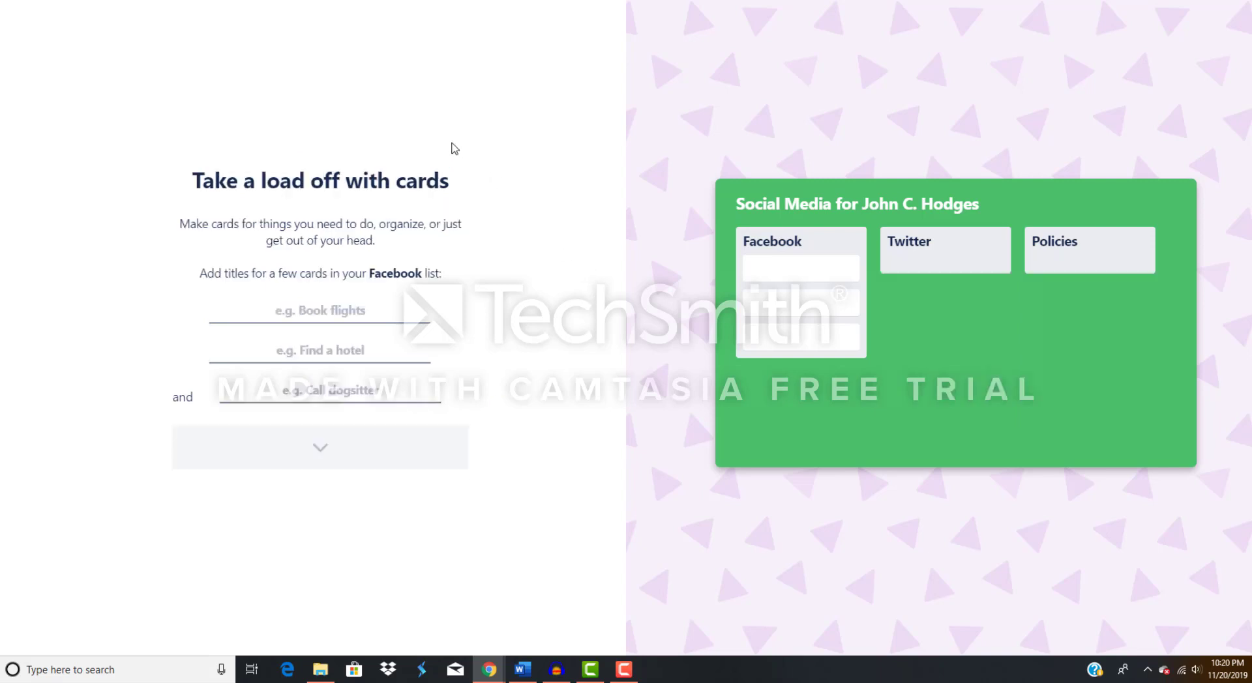
Title the first card in the Facebook list "Write Content for the week".
{"action": "left_click", "coordinate": [354, 309]}
{"action": "type", "text": "Write con"}
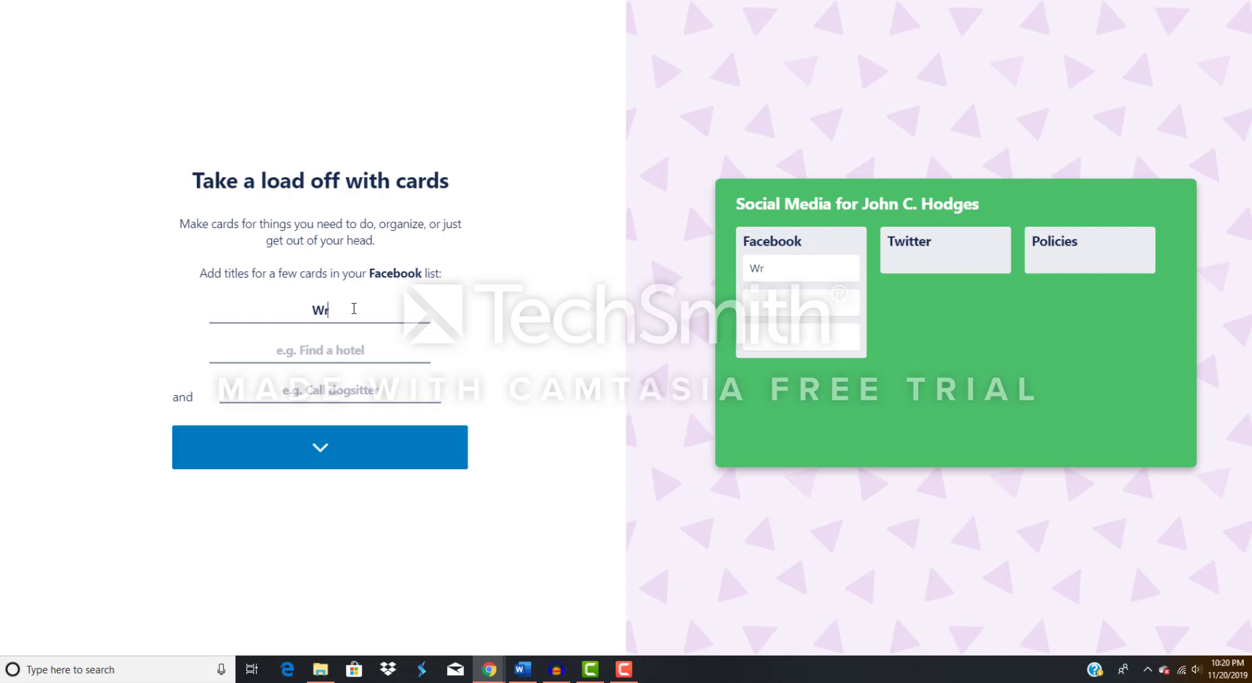
{"action": "key", "text": "BackSpace"}
{"action": "key", "text": "BackSpace"}
{"action": "key", "text": "BackSpace"}
{"action": "key", "text": "BackSpace"}
{"action": "type", "text": "Content for the Upoc"}
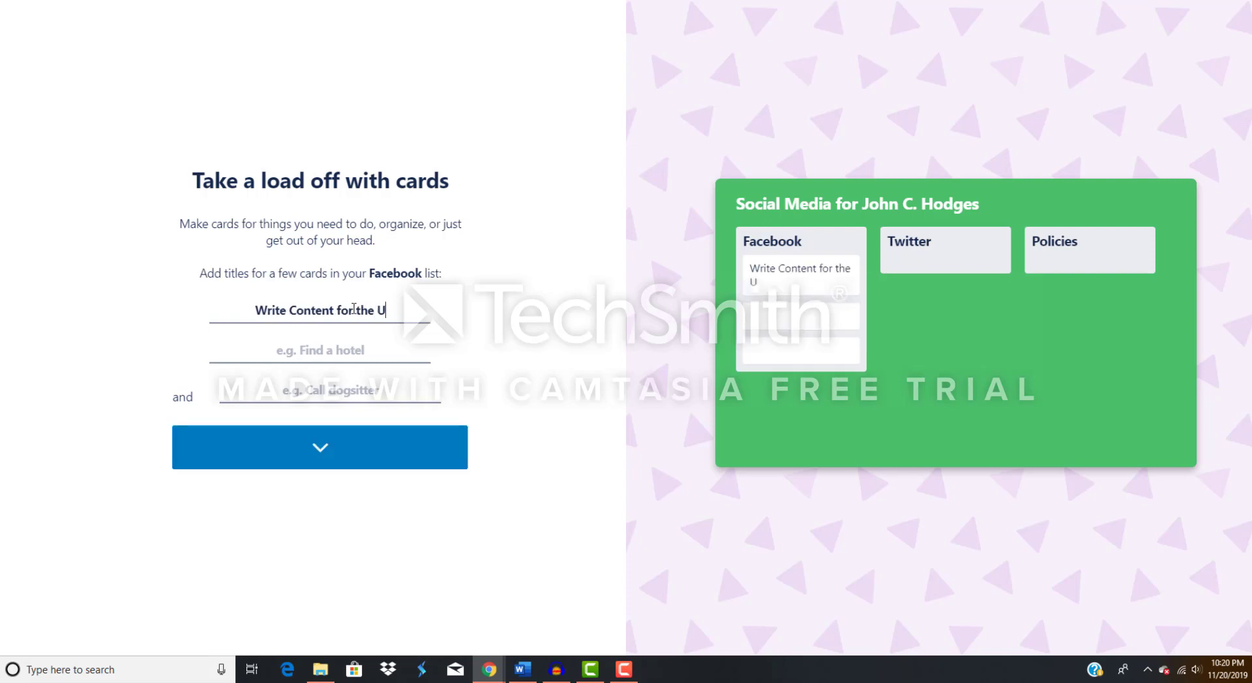
{"action": "key", "text": "BackSpace"}
{"action": "key", "text": "BackSpace"}
{"action": "type", "text": "coming w"}
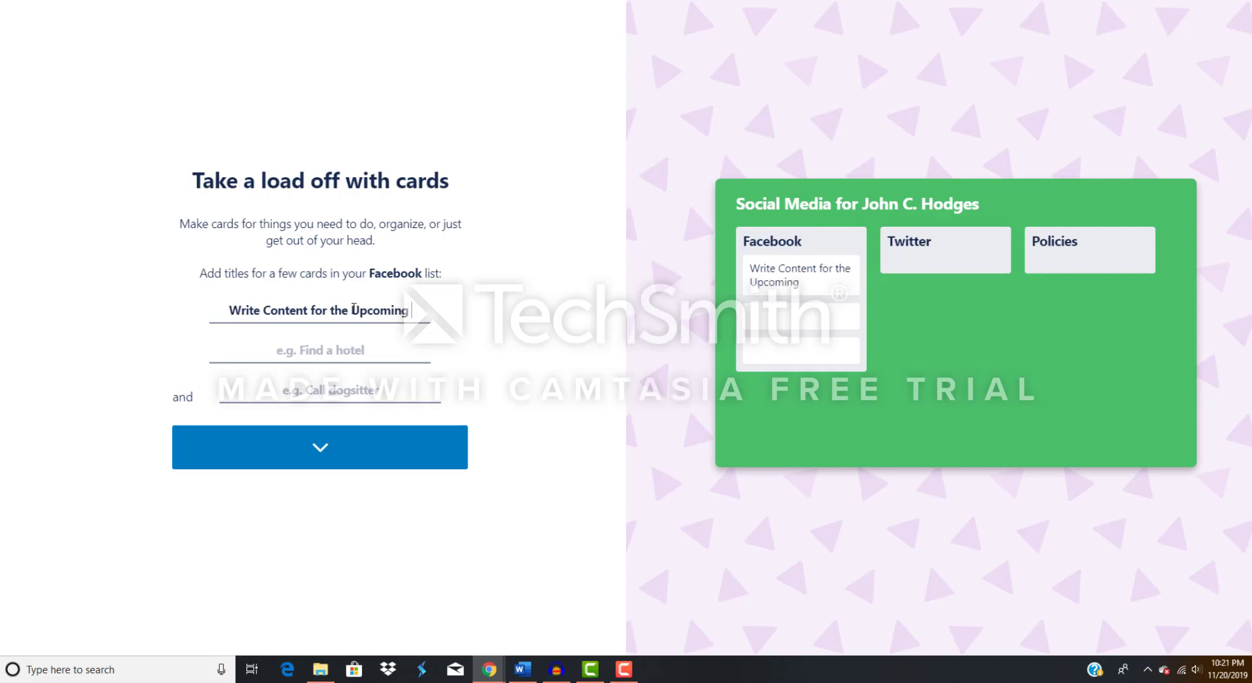
{"action": "key", "text": "BackSpace"}
{"action": "key", "text": "BackSpace"}
{"action": "key", "text": "BackSpace"}
{"action": "key", "text": "BackSpace"}
{"action": "key", "text": "BackSpace"}
{"action": "key", "text": "BackSpace"}
{"action": "key", "text": "BackSpace"}
{"action": "key", "text": "BackSpace"}
{"action": "key", "text": "BackSpace"}
{"action": "key", "text": "BackSpace"}
{"action": "key", "text": "BackSpace"}
{"action": "type", "text": "week"}
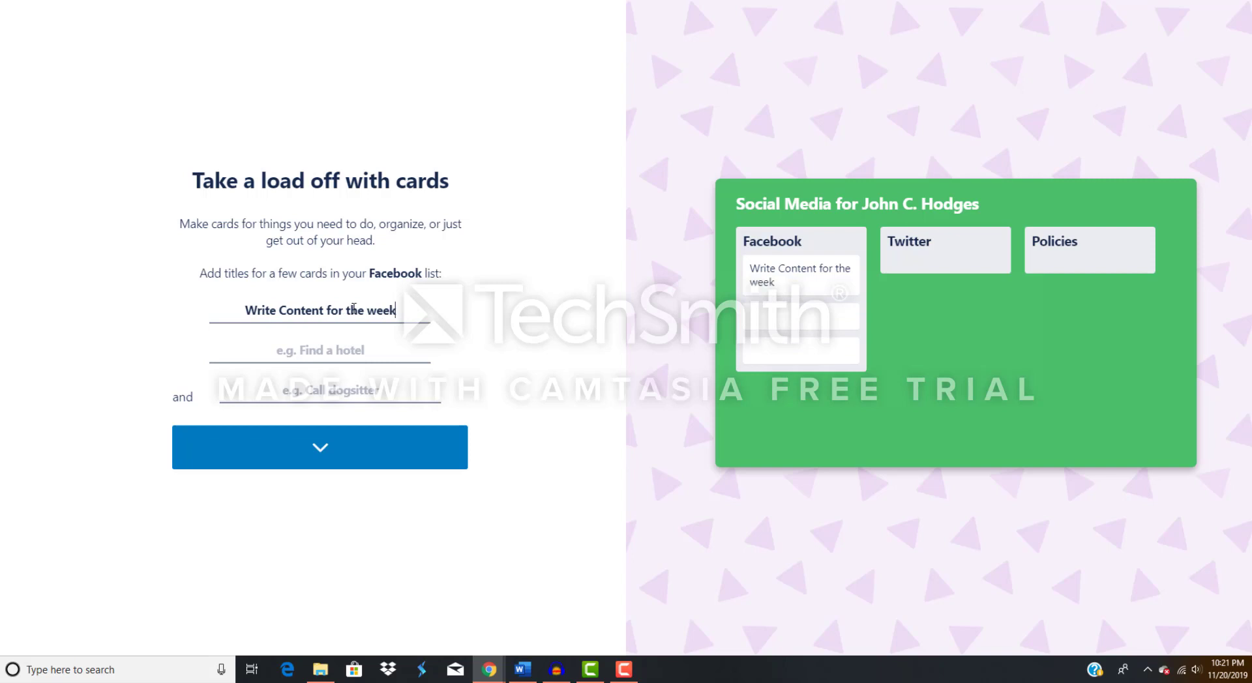
Title the second card in the Facebook list "Select photos to post".
{"action": "key", "text": "Tab"}
{"action": "type", "text": "Select"}
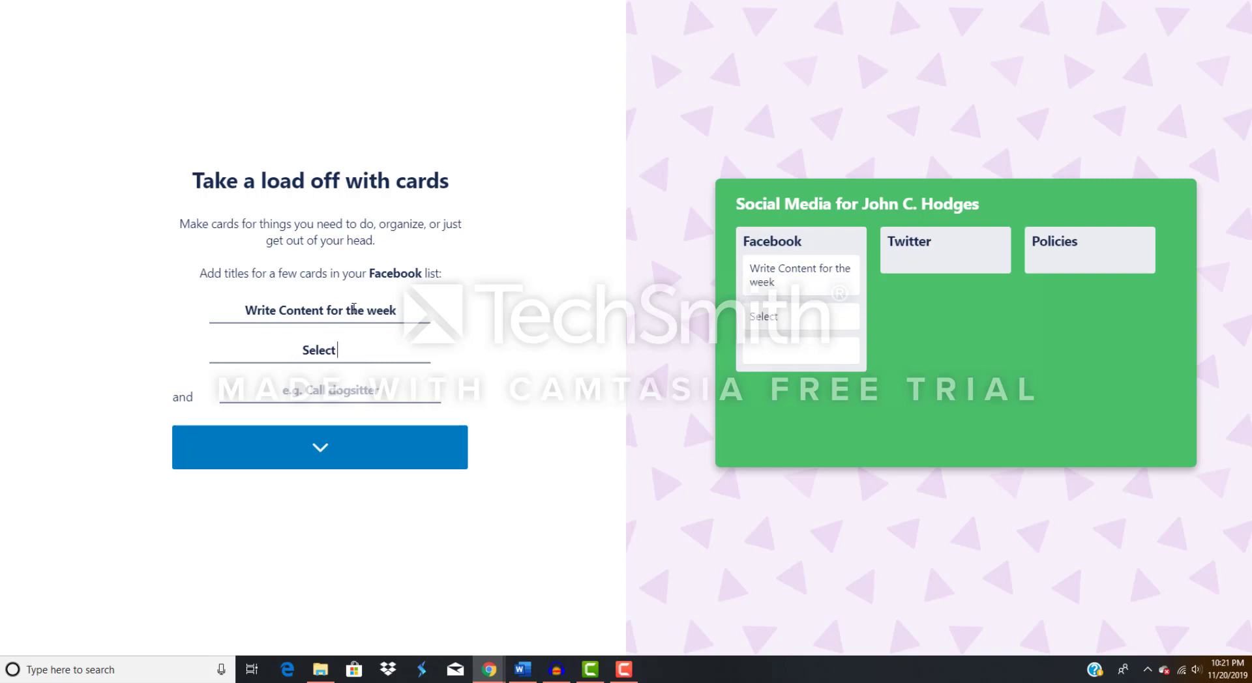
{"action": "type", "text": " photos to post"}
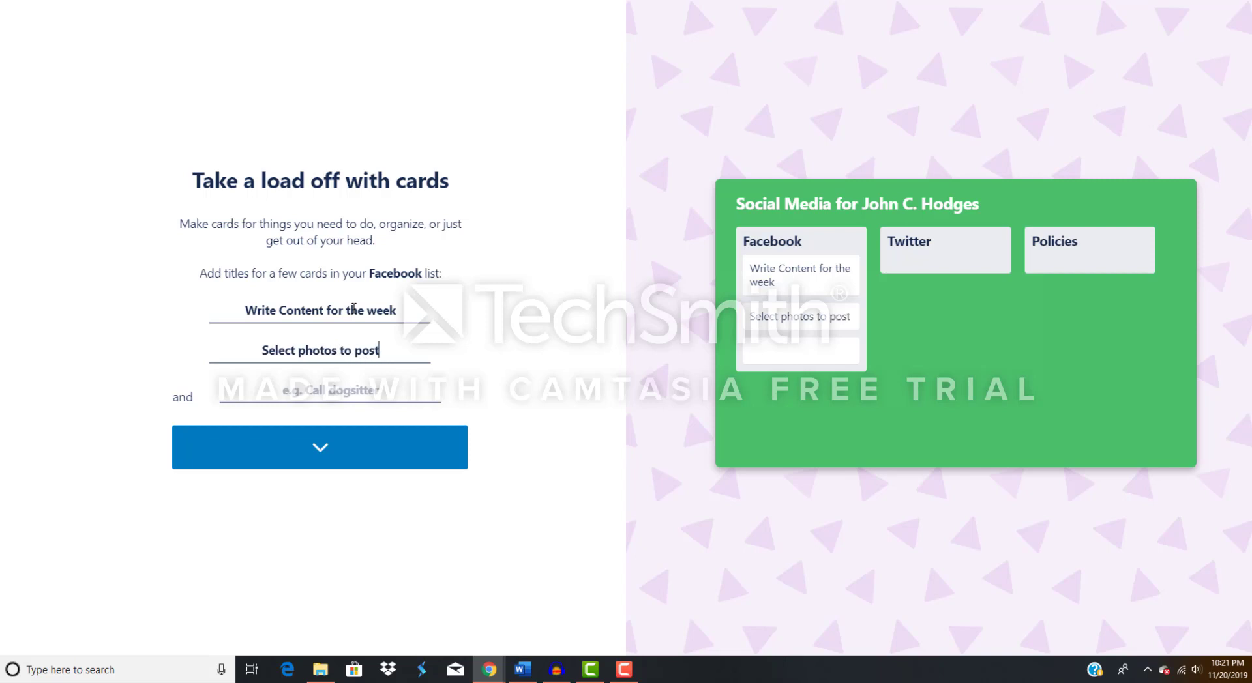
Title the third card in the Facebook list "Create an event for the page" and continue to the card details setup.
{"action": "key", "text": "Tab"}
{"action": "type", "text": "We"}
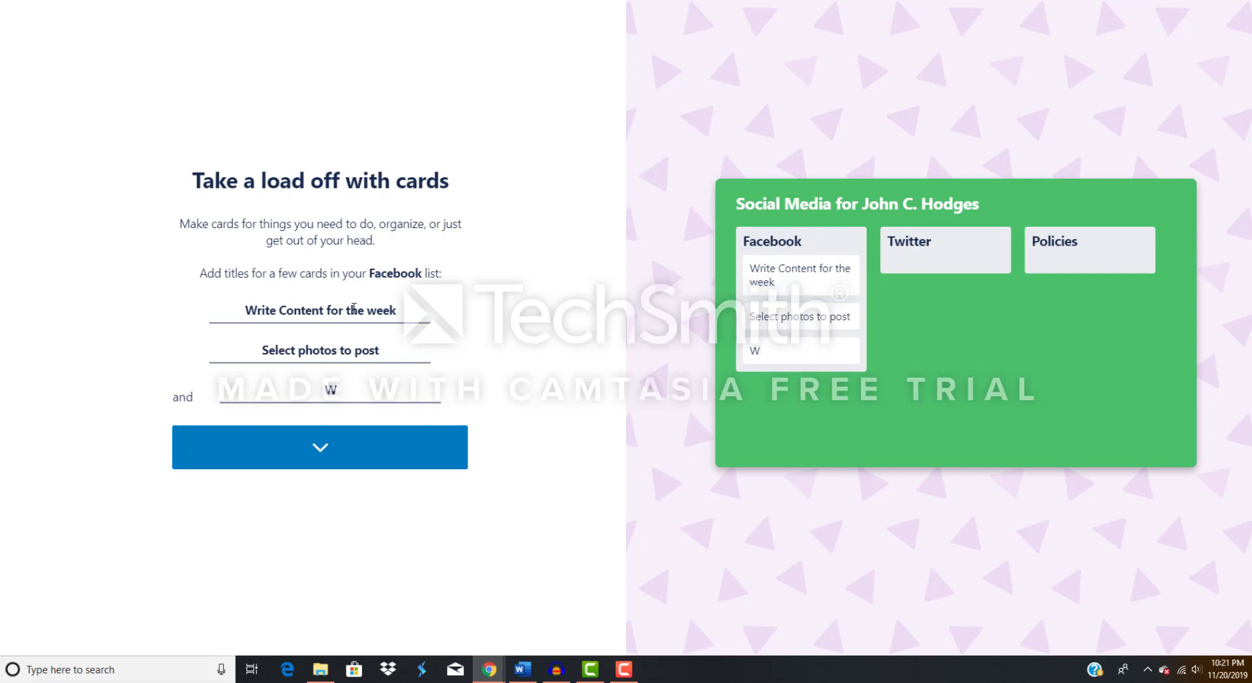
{"action": "key", "text": "BackSpace"}
{"action": "type", "text": "Create an event"}
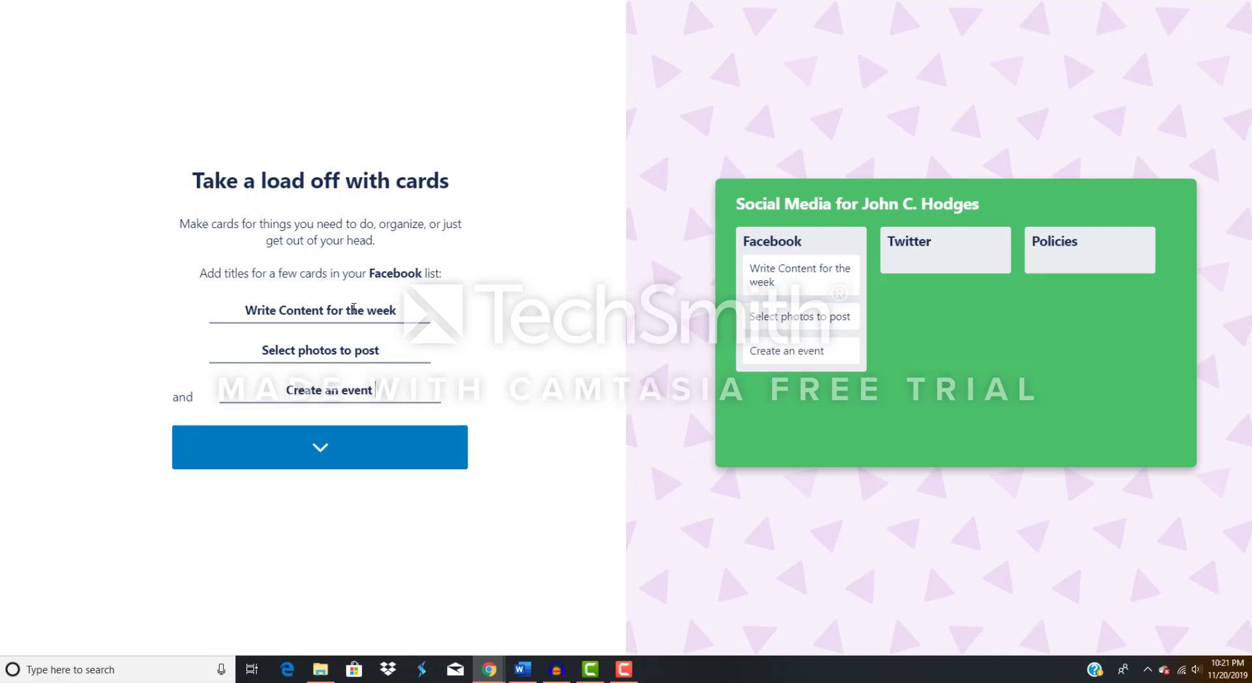
{"action": "type", "text": " for the page"}
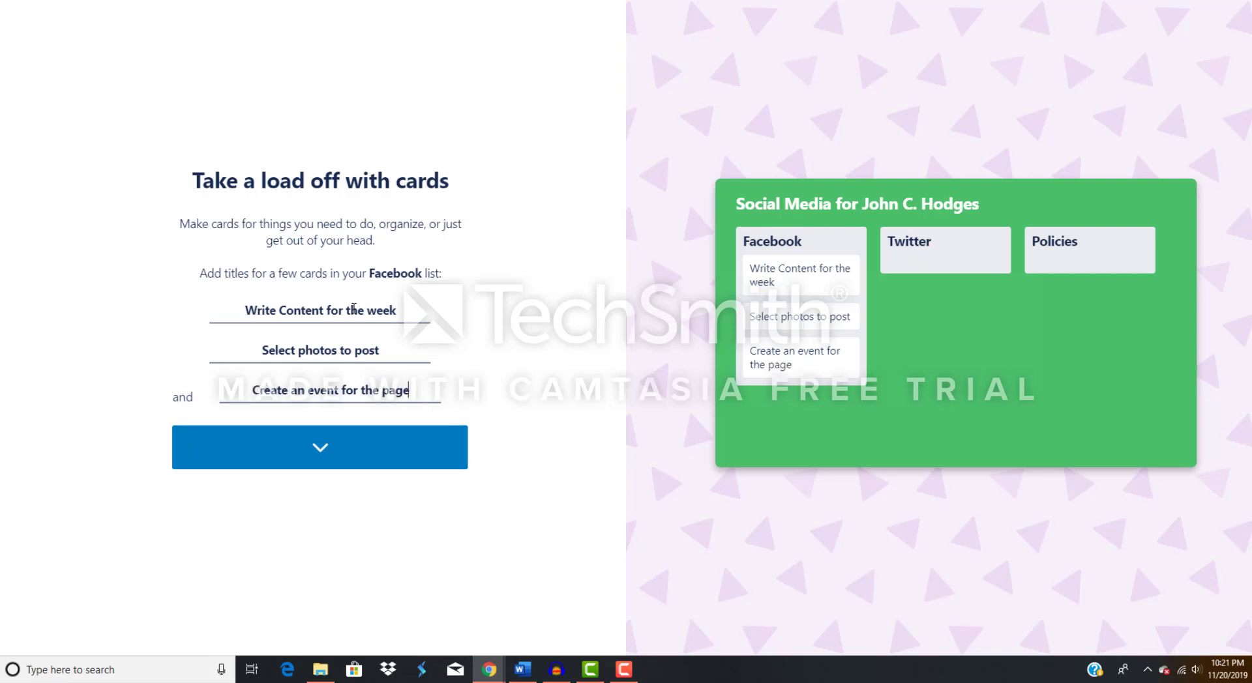
{"action": "left_click", "coordinate": [311, 463]}
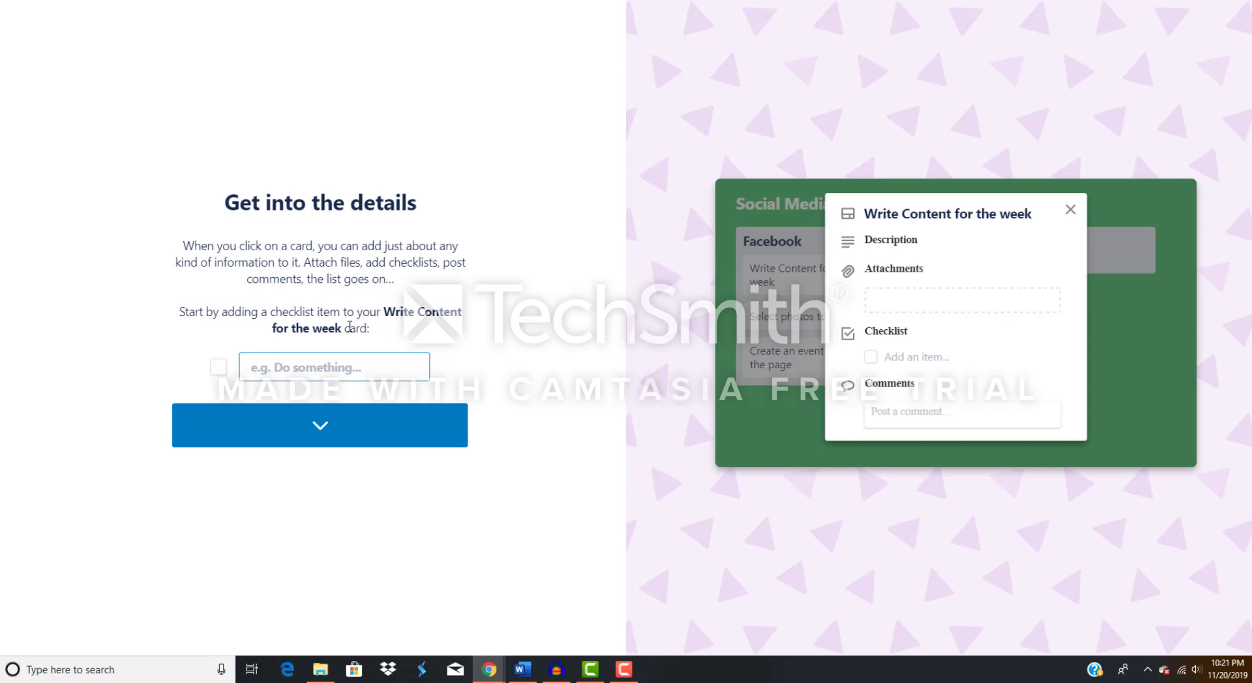
Add the checklist item "Decide how many days to post" to the "Write Content for the week" card.
{"action": "left_click", "coordinate": [344, 365]}
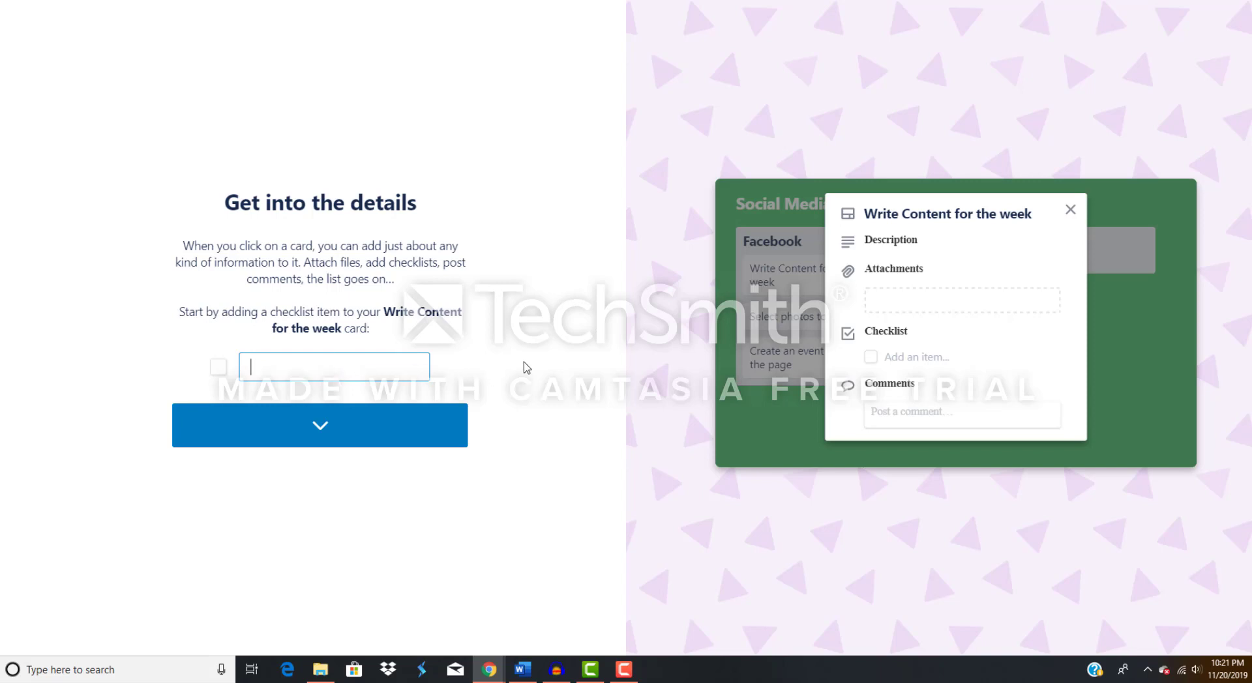
{"action": "type", "text": "Decide how many"}
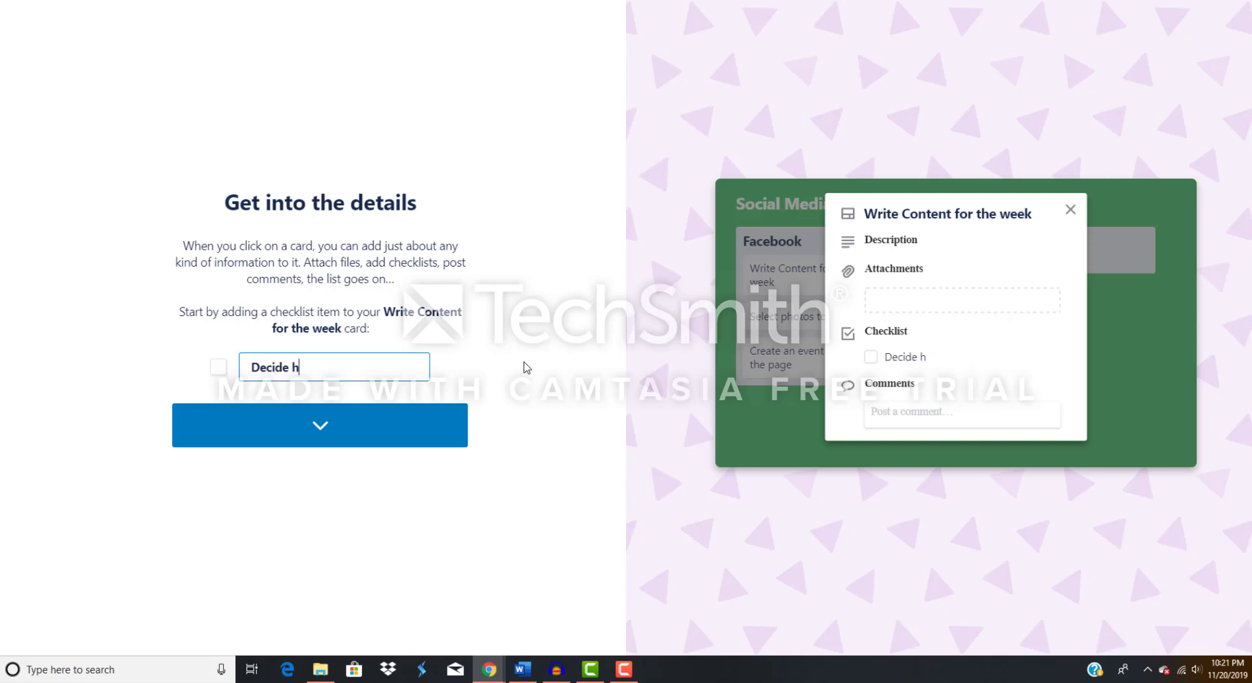
{"action": "type", "text": " days to post"}
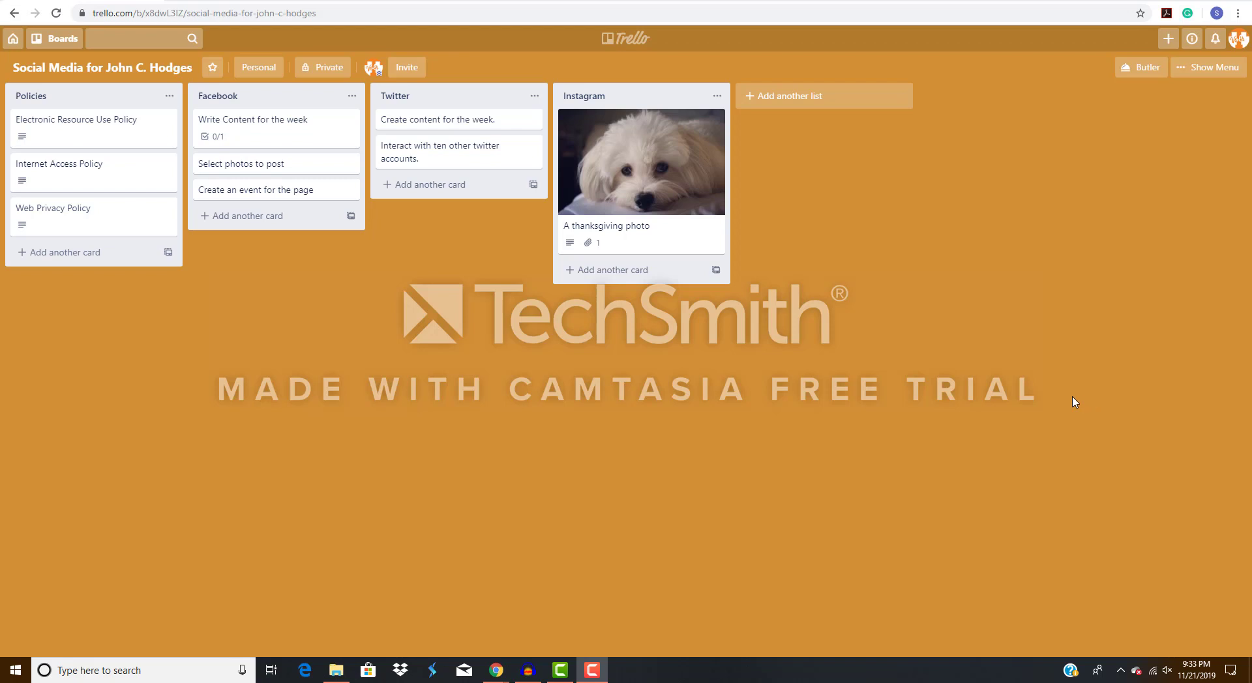
View the account's profile and visibility page, and return to the "Social Media for John C. Hodges" board.
{"action": "left_click", "coordinate": [1245, 40]}
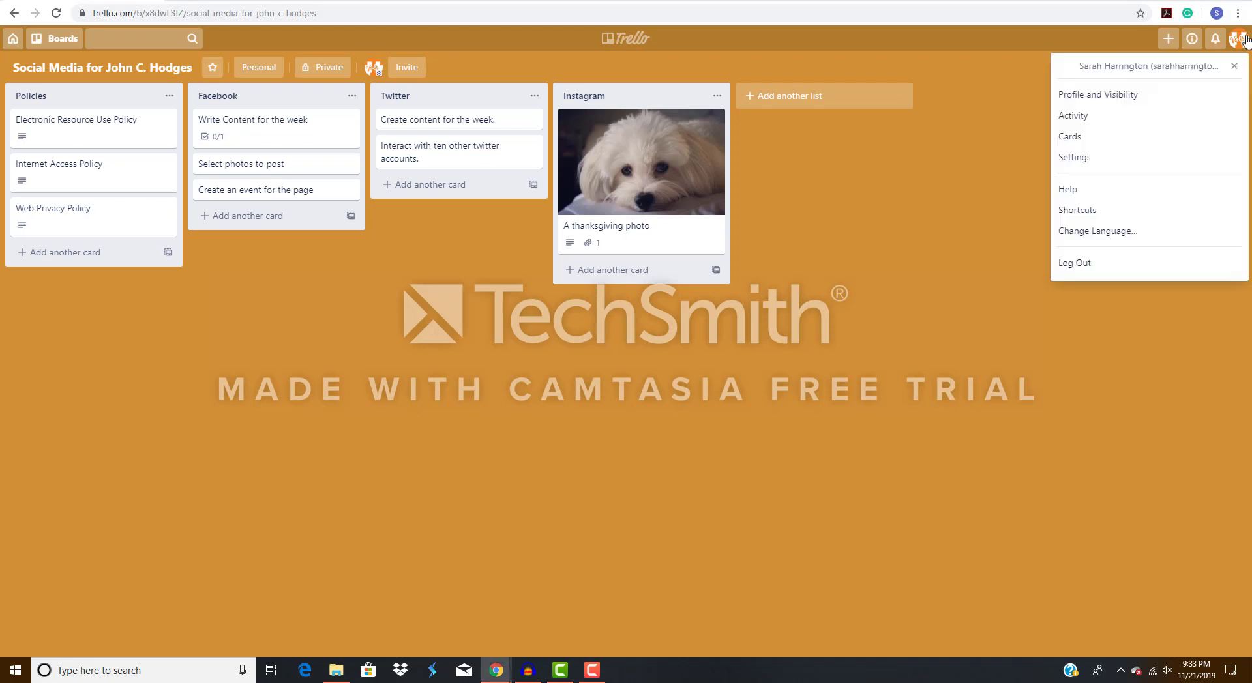
{"action": "left_click", "coordinate": [1176, 96]}
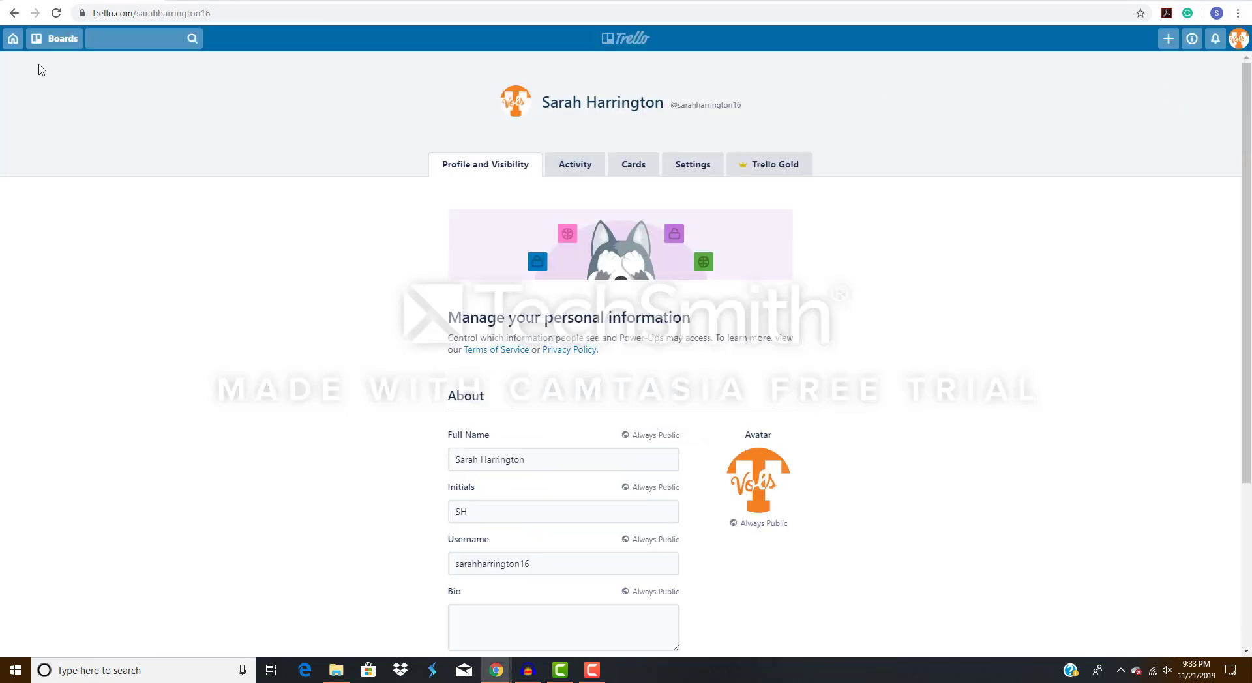
{"action": "left_click", "coordinate": [11, 41]}
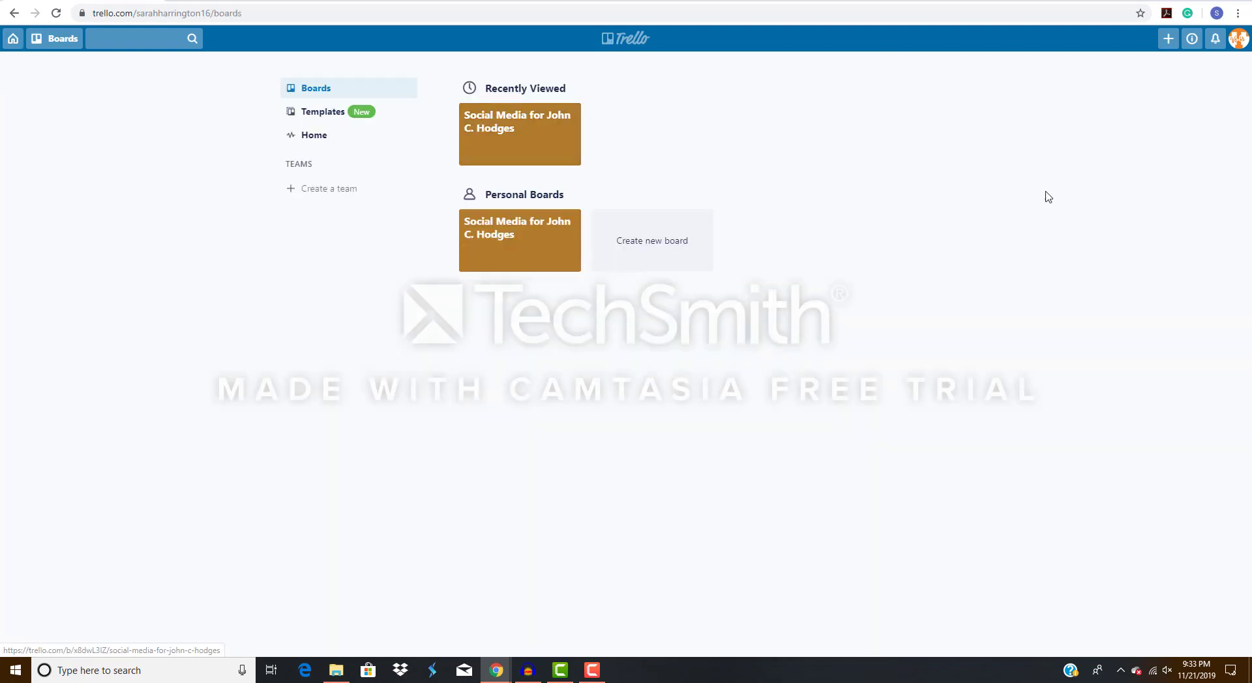
{"action": "left_click", "coordinate": [566, 140]}
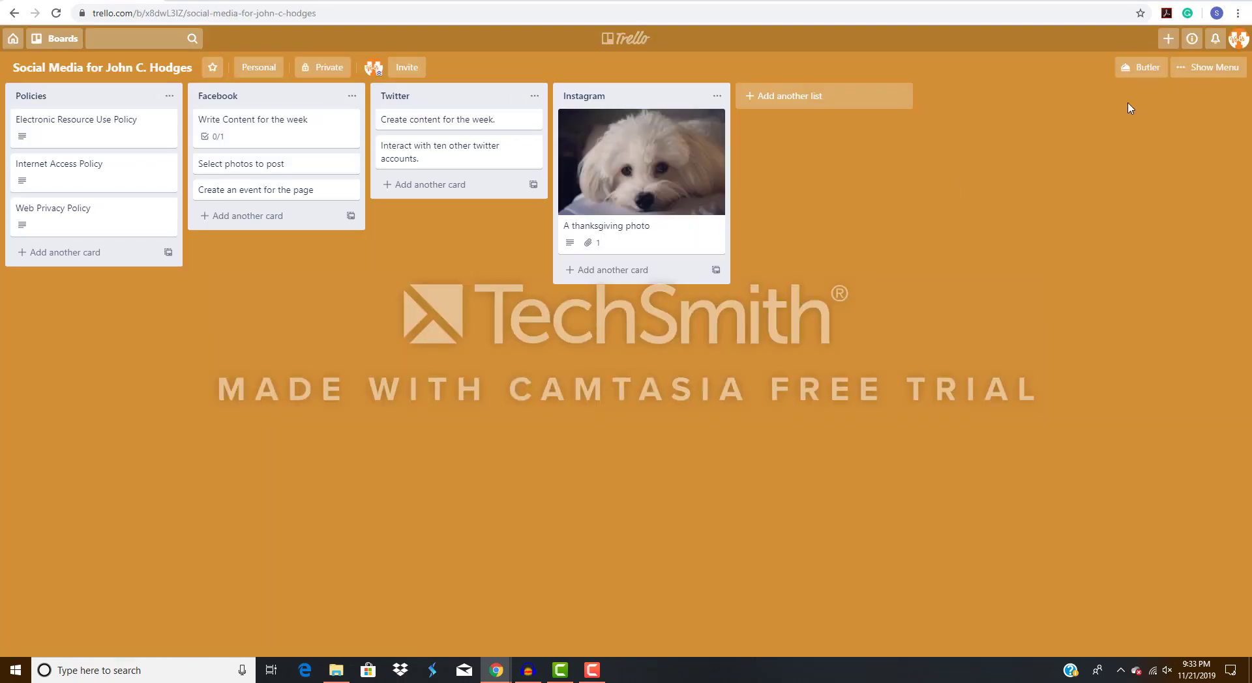
Look through the board's options and its available stickers, and close the board menu.
{"action": "left_click", "coordinate": [1208, 67]}
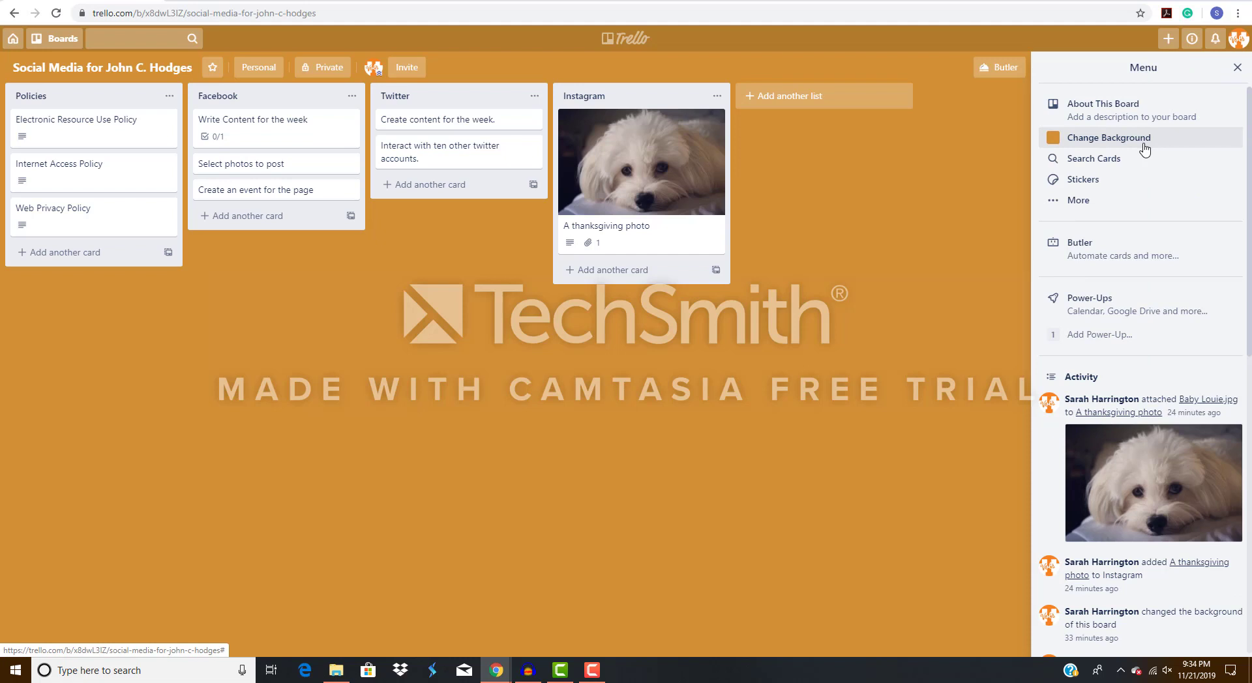
{"action": "left_click", "coordinate": [1137, 184]}
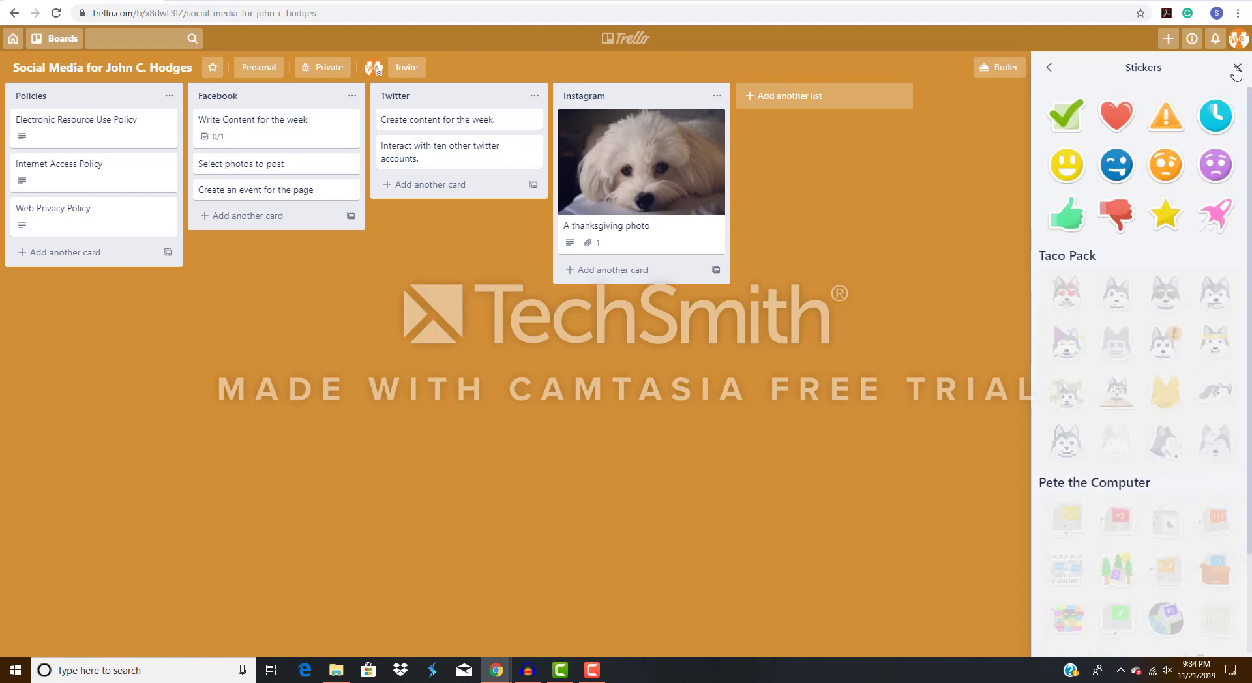
{"action": "left_click", "coordinate": [1049, 70]}
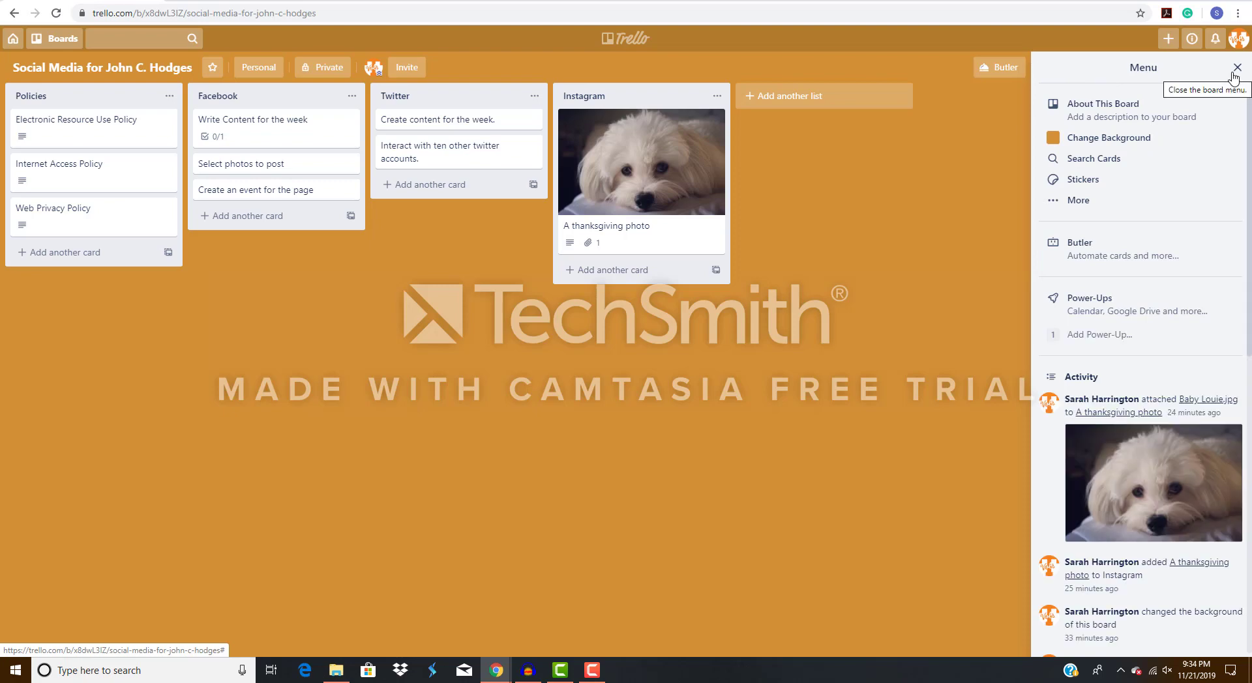
{"action": "left_click", "coordinate": [1236, 69]}
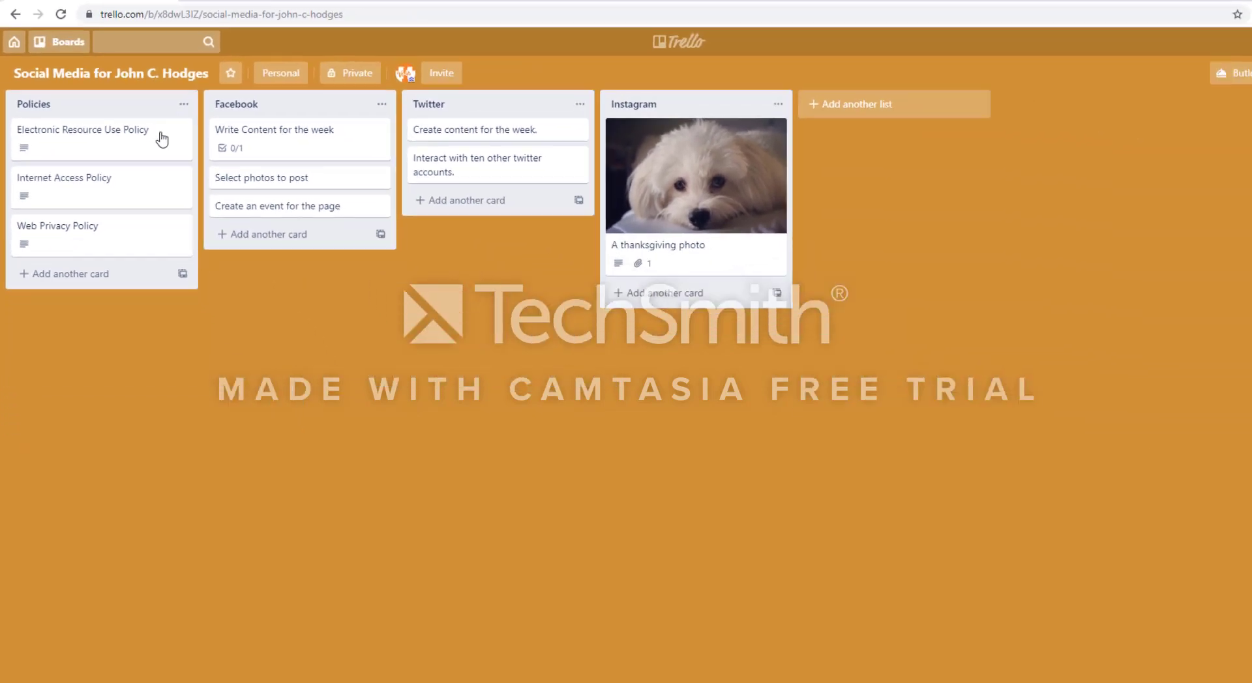
Open the Electronic Resource Use Policy card, browse the featured Power-Ups available for it, and close the card.
{"action": "left_click", "coordinate": [117, 138]}
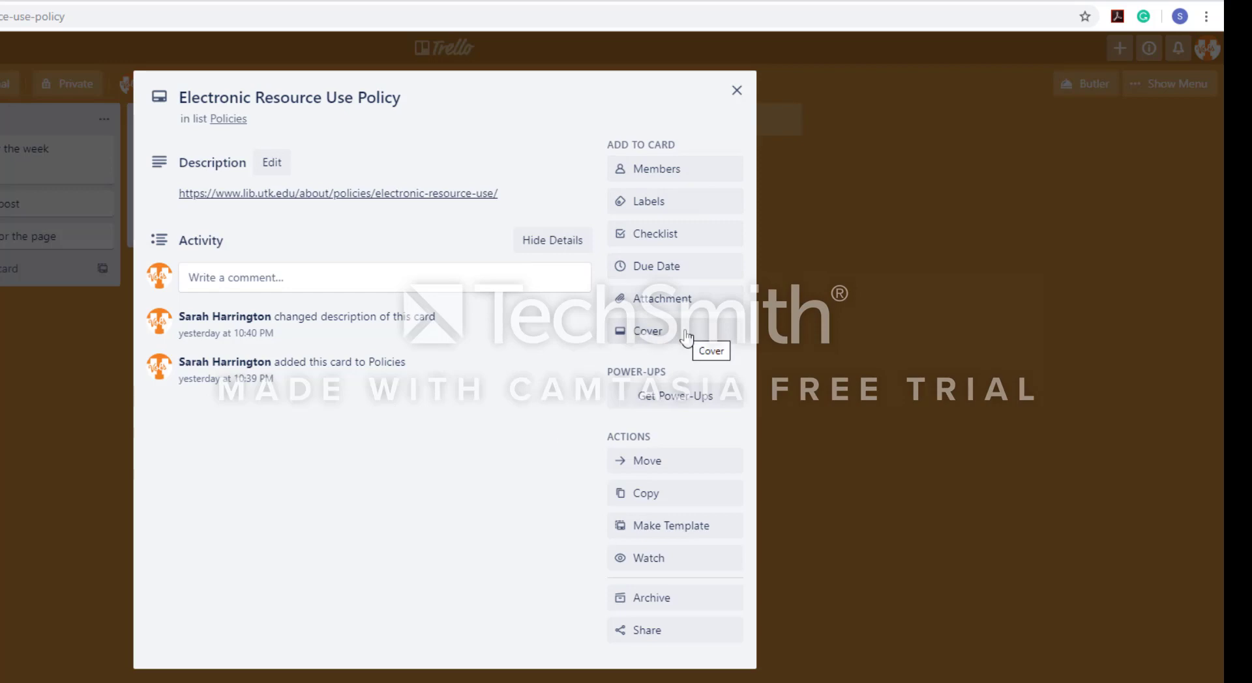
{"action": "left_click", "coordinate": [695, 399]}
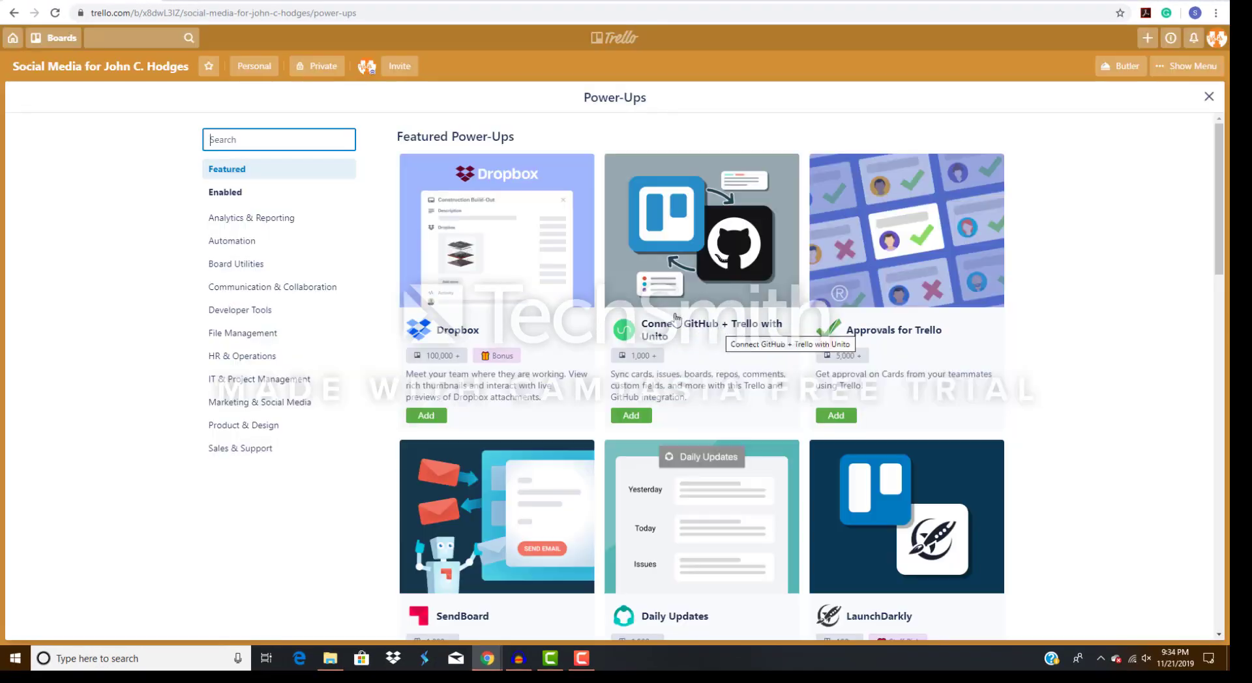
{"action": "left_click", "coordinate": [1222, 214]}
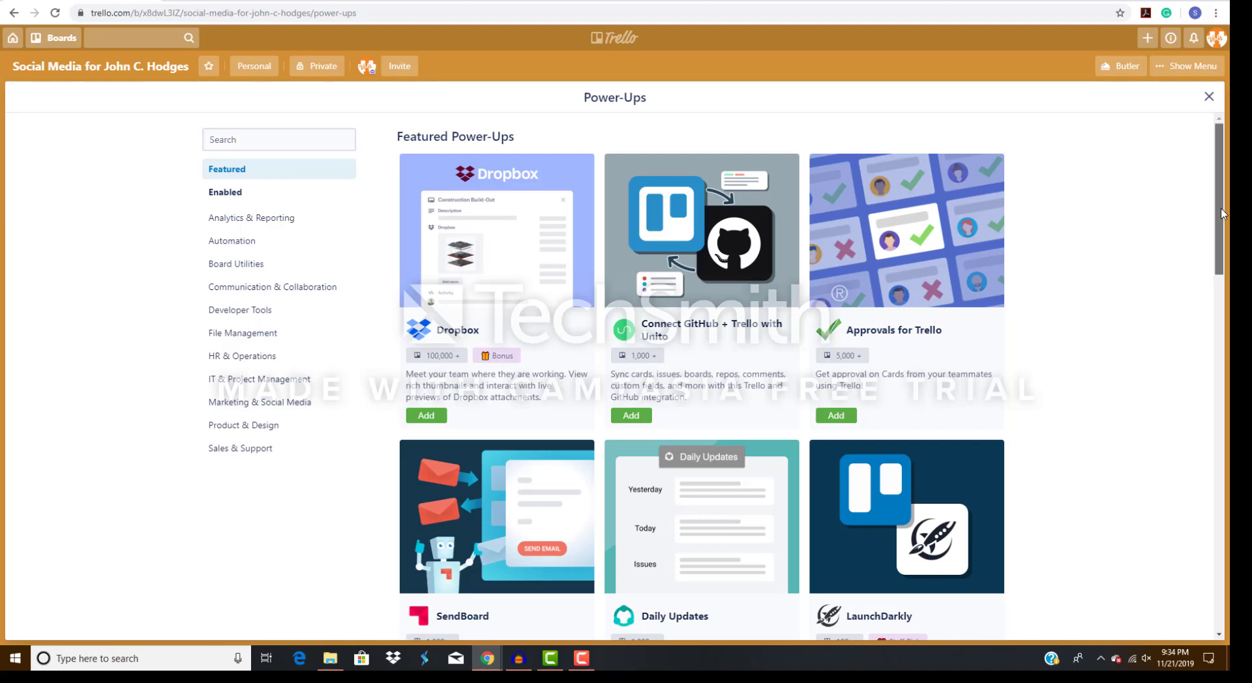
{"action": "left_click_drag", "start_coordinate": [1221, 214], "coordinate": [1229, 399]}
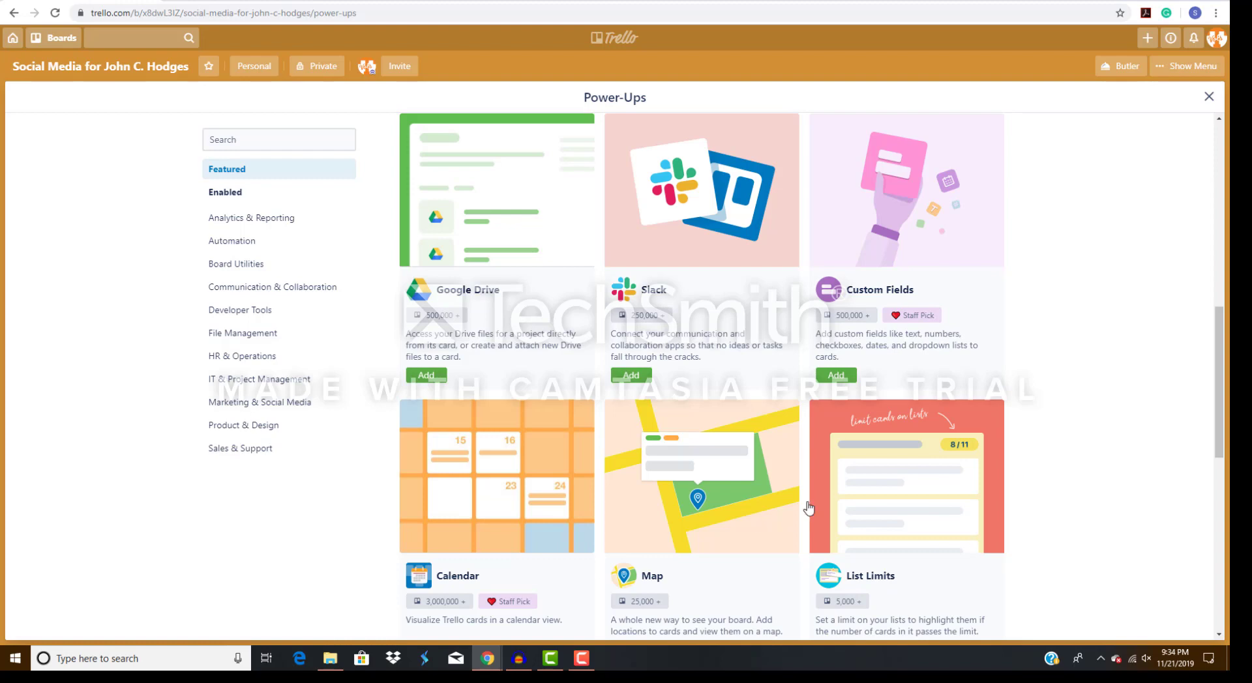
{"action": "left_click_drag", "start_coordinate": [1221, 401], "coordinate": [1208, 147]}
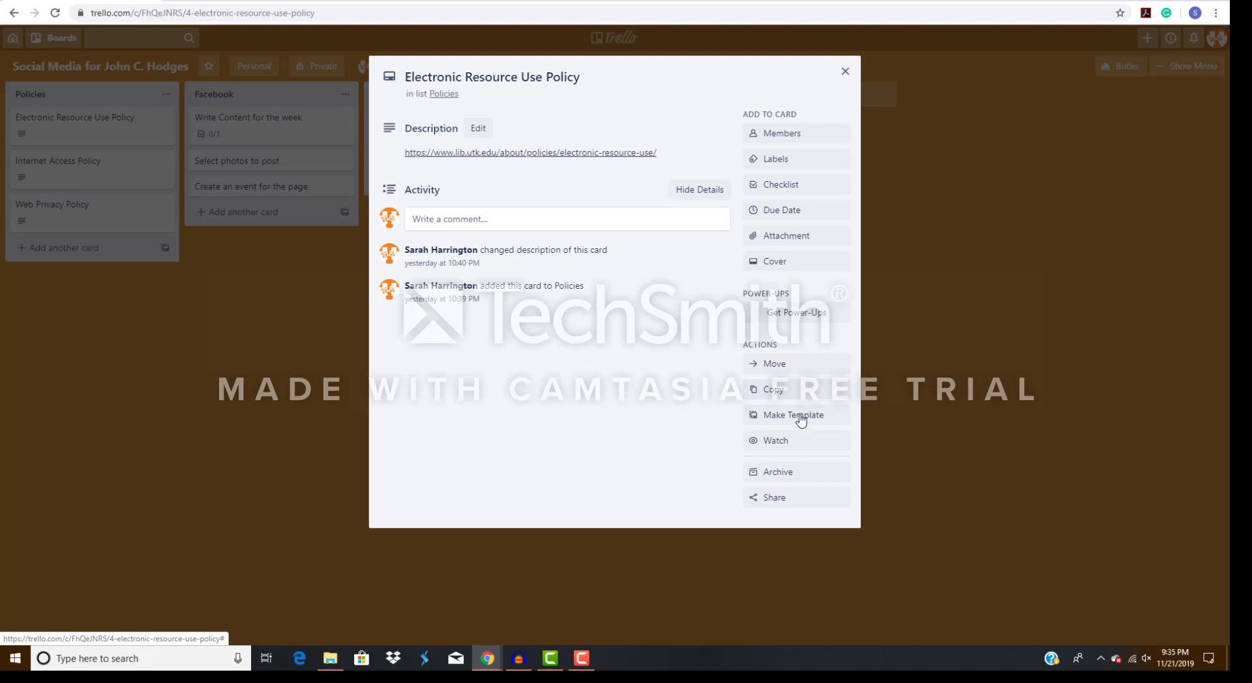
{"action": "left_click", "coordinate": [845, 72]}
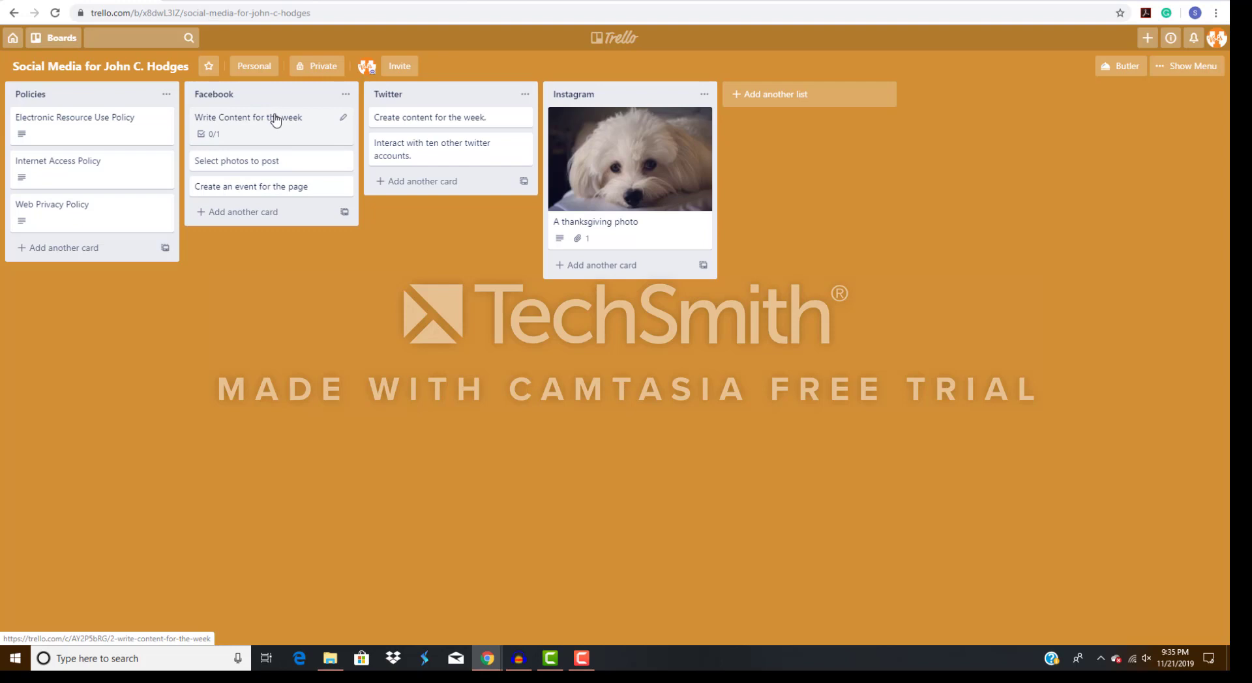
Examine the description and attachment of the "A thanksgiving photo" card in the Instagram list, and close the card.
{"action": "left_click", "coordinate": [589, 95]}
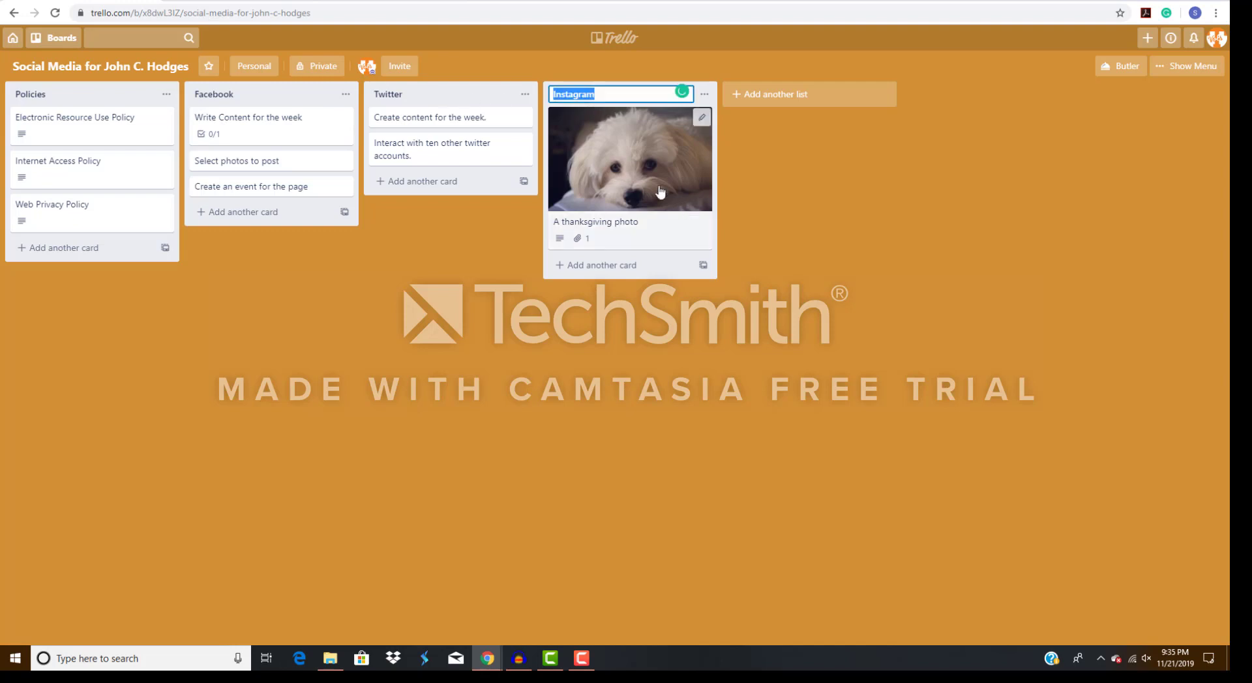
{"action": "left_click", "coordinate": [665, 145]}
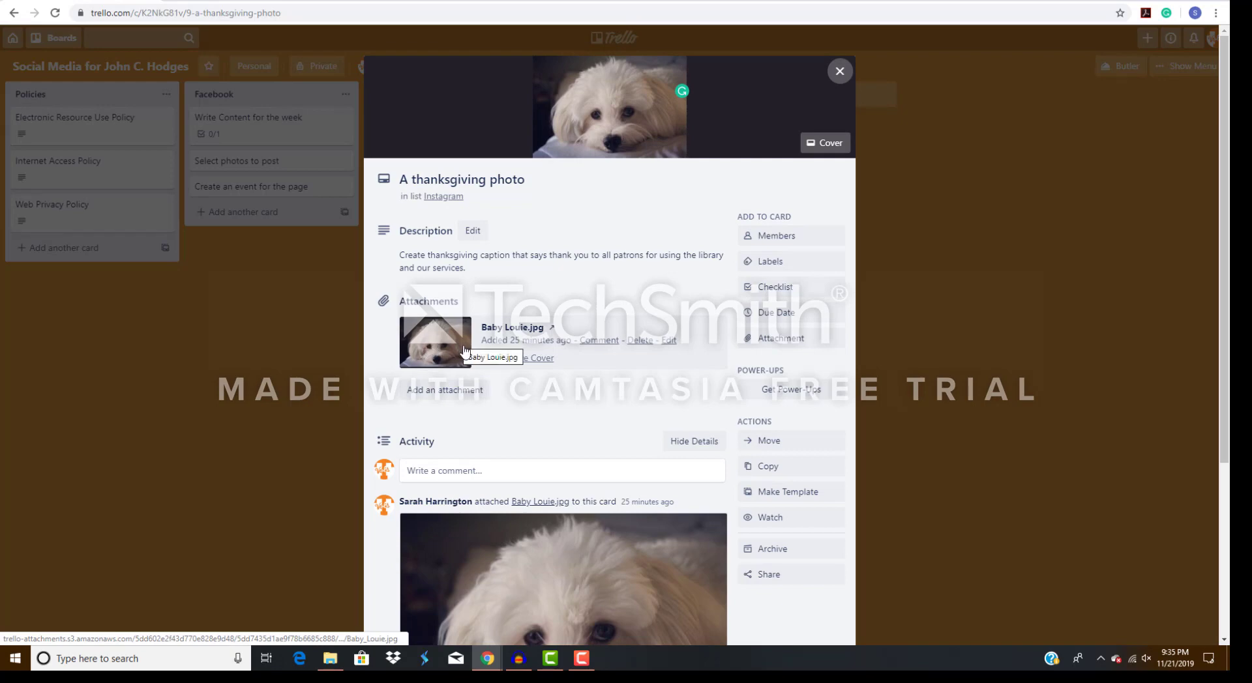
{"action": "left_click", "coordinate": [837, 72]}
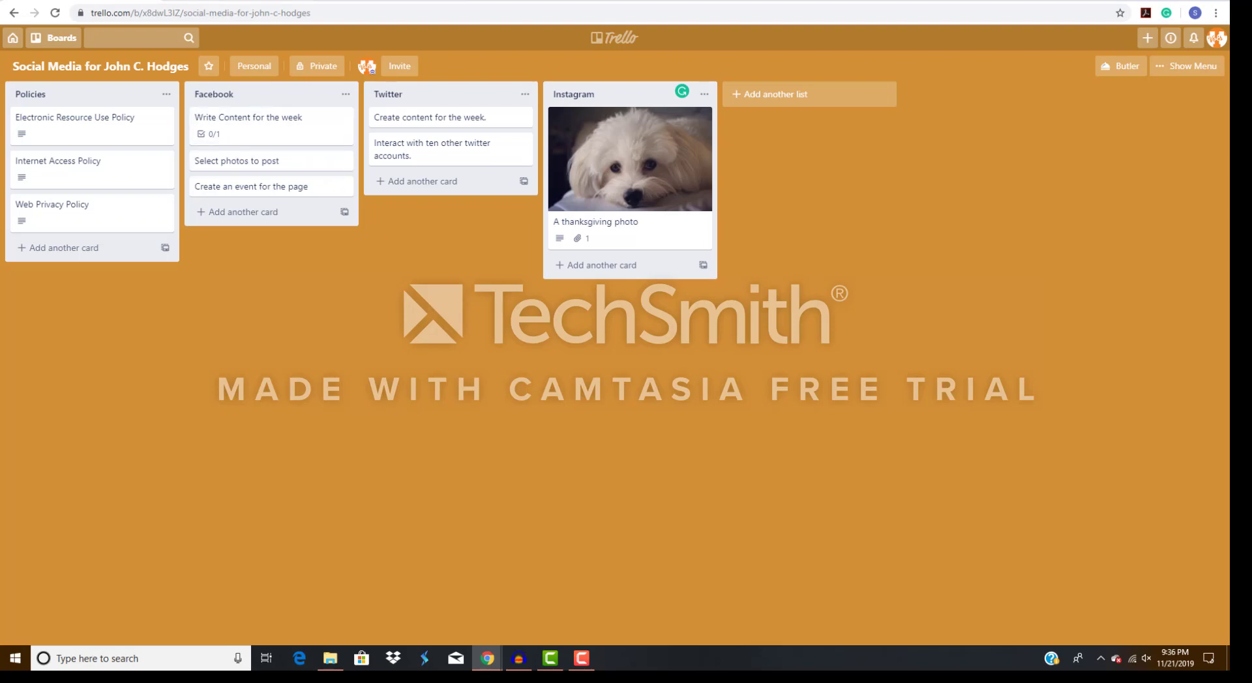
Switch to the "Ultimate Idea Board: Ways to Use Trello in Libraries" board and view its full member list.
{"action": "left_click", "coordinate": [225, 2]}
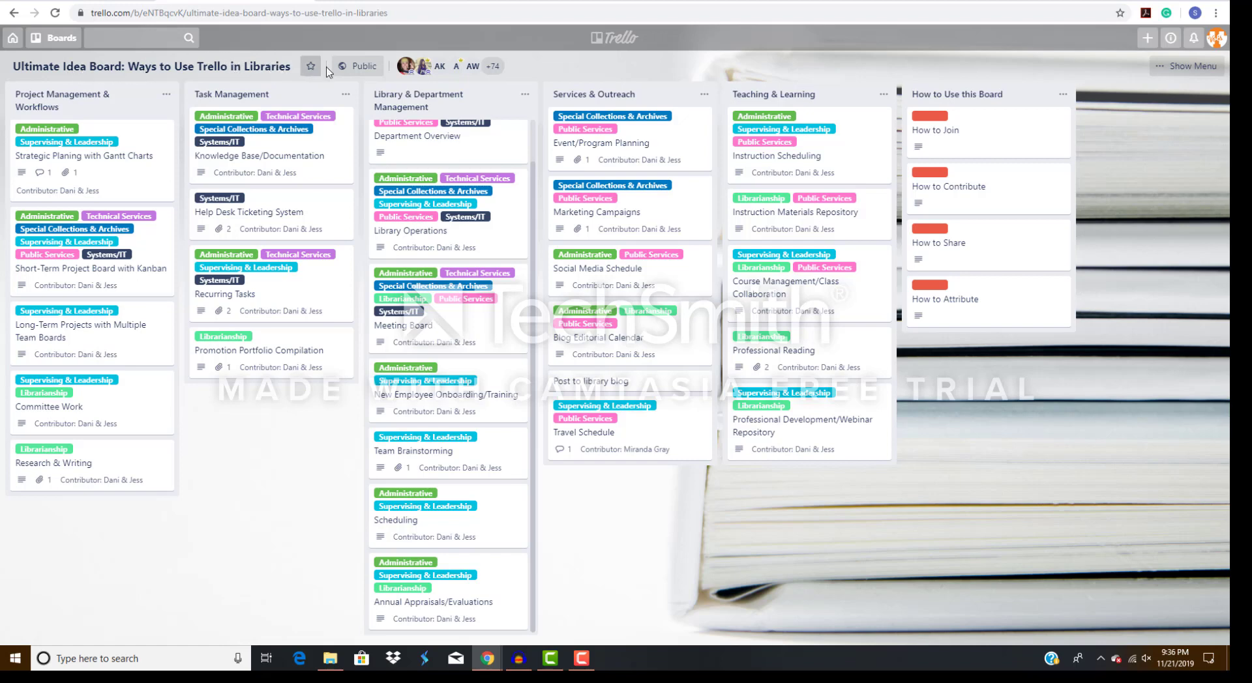
{"action": "left_click", "coordinate": [493, 66]}
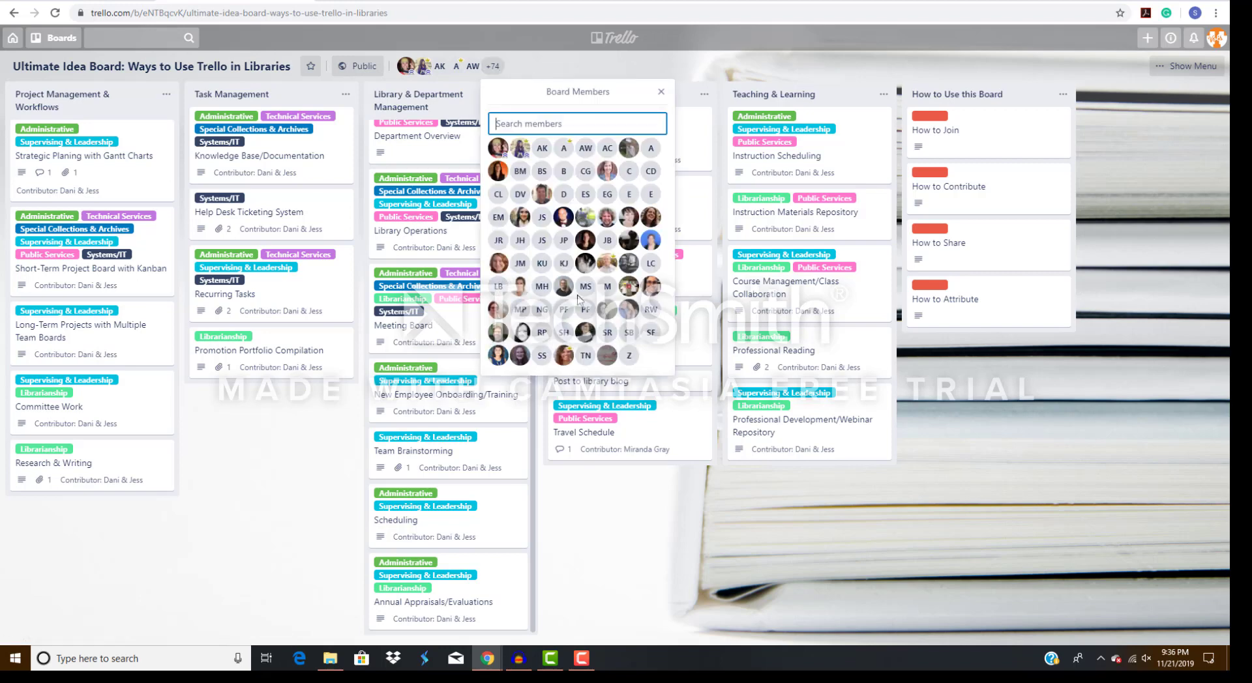
{"action": "left_click", "coordinate": [661, 92]}
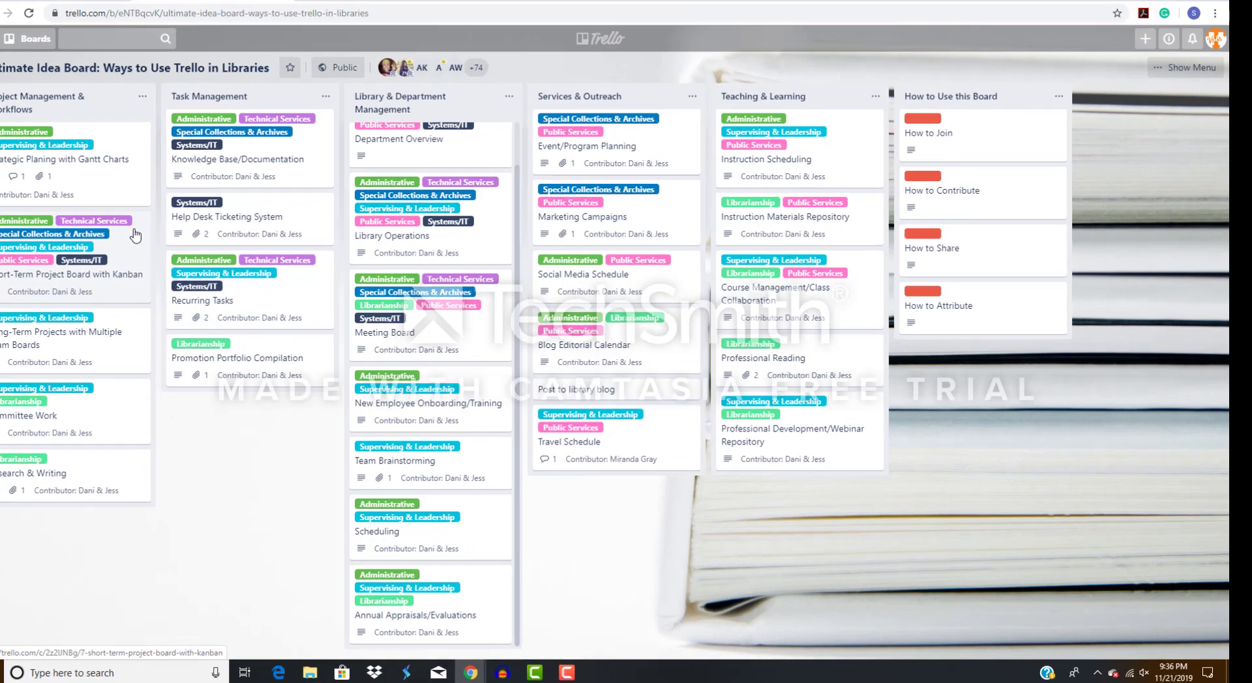
Examine the "Short-Term Project Board with Kanban" card, and look through the cards in the Library & Department Management list.
{"action": "left_click", "coordinate": [163, 225]}
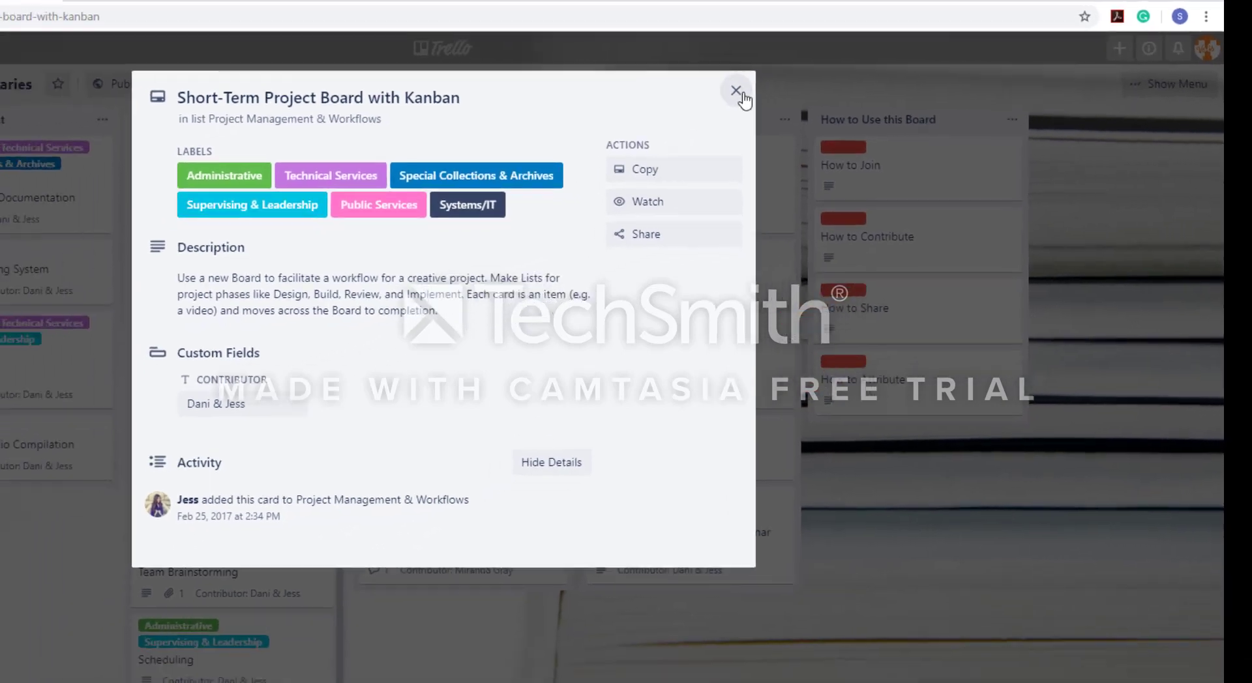
{"action": "left_click", "coordinate": [685, 99]}
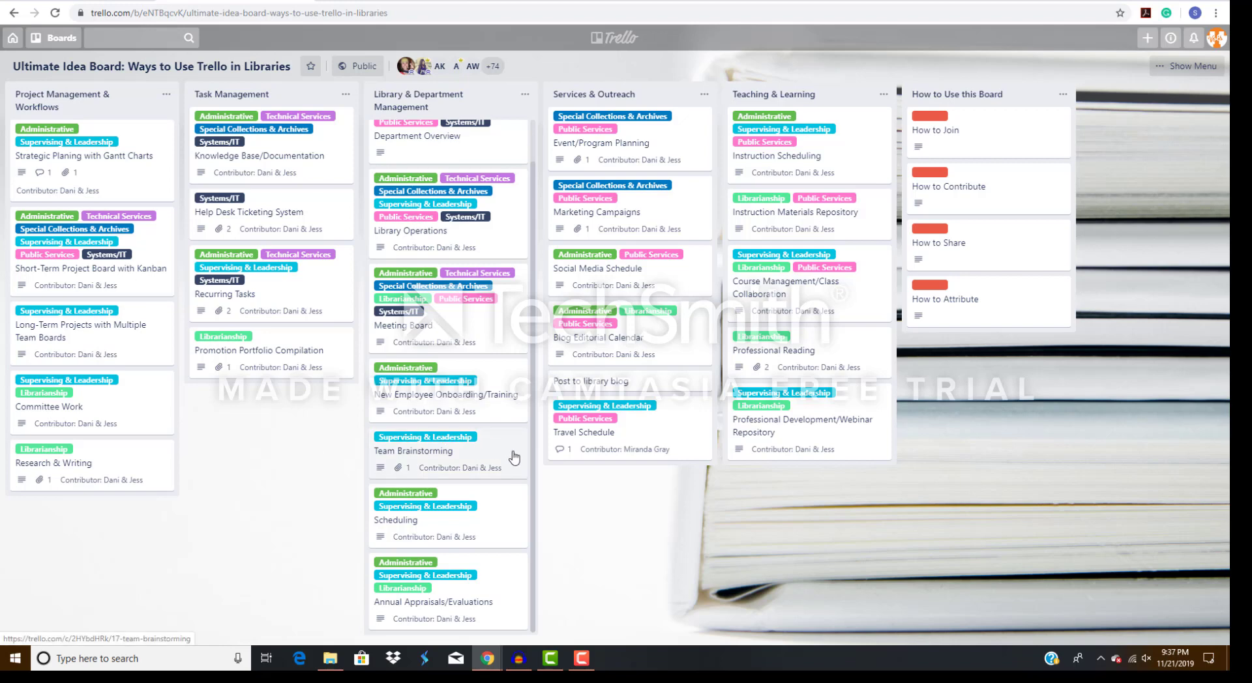
{"action": "scroll", "coordinate": [533, 434], "scroll_direction": "up", "scroll_amount": 2}
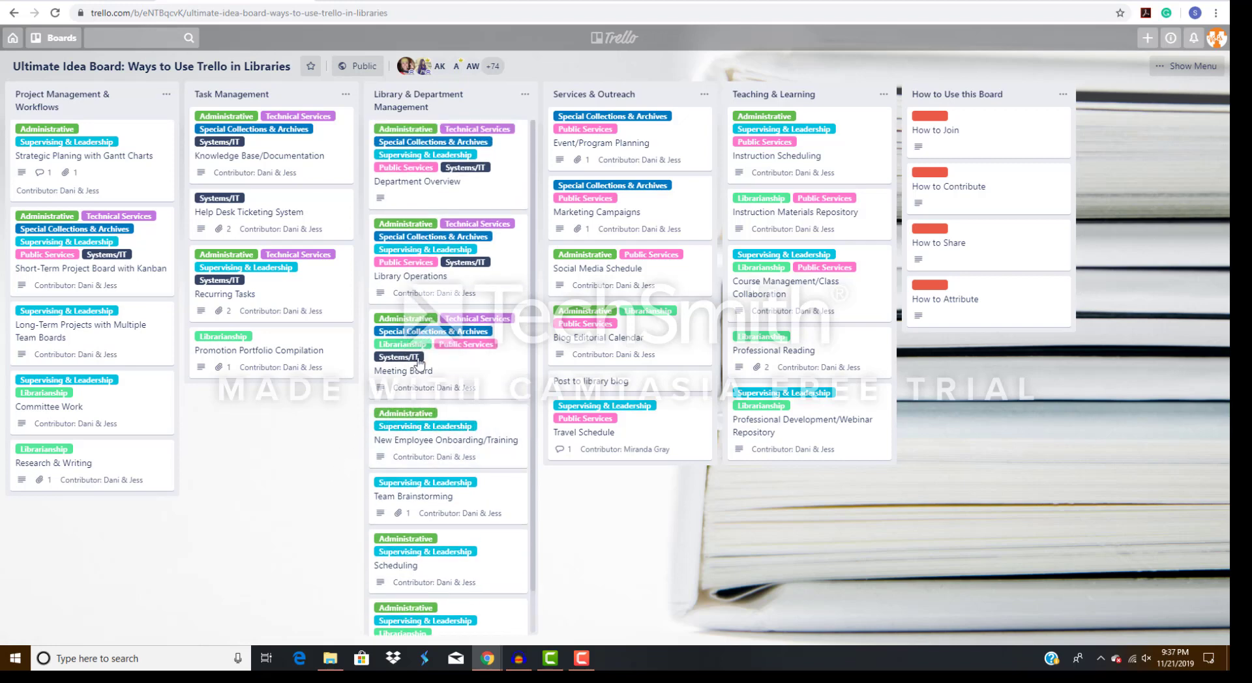
{"action": "left_click_drag", "start_coordinate": [532, 189], "coordinate": [545, 253]}
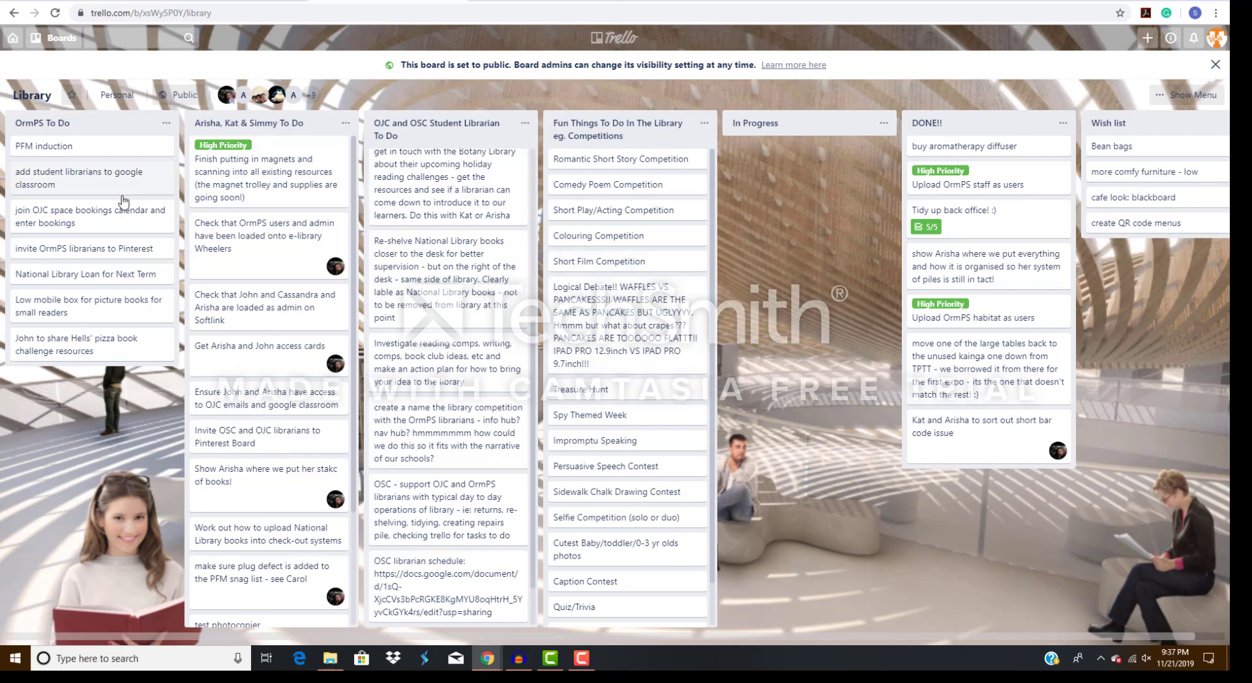
View the full member list of the public Library board and close it.
{"action": "left_click", "coordinate": [313, 96]}
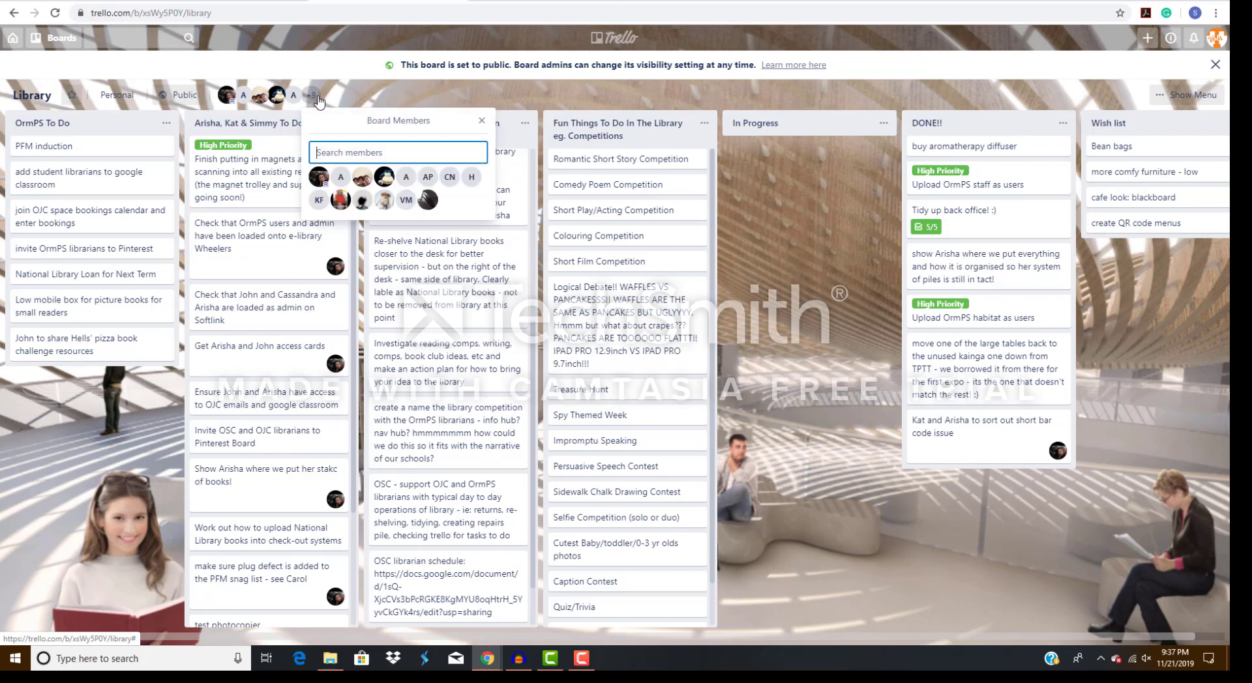
{"action": "left_click", "coordinate": [479, 122]}
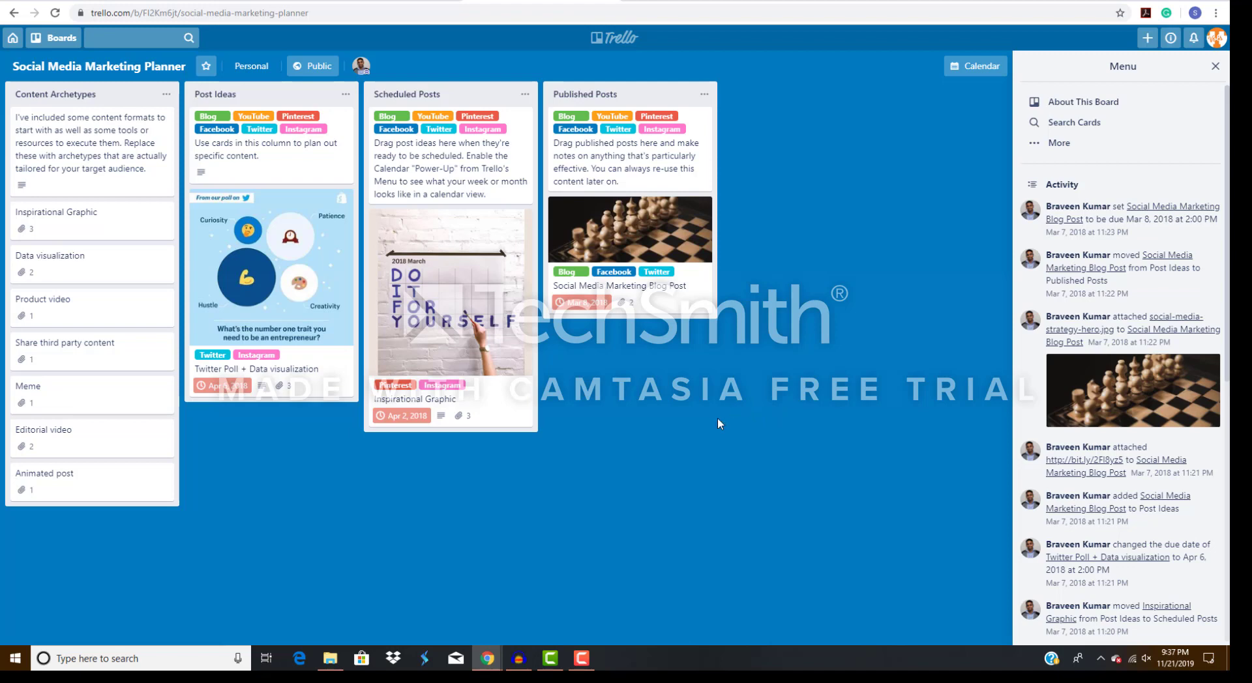
View the Inspirational Graphic card under Content Archetypes in the Social Media Marketing Planner, and return to the "Social Media for John C. Hodges" board.
{"action": "left_click", "coordinate": [68, 228]}
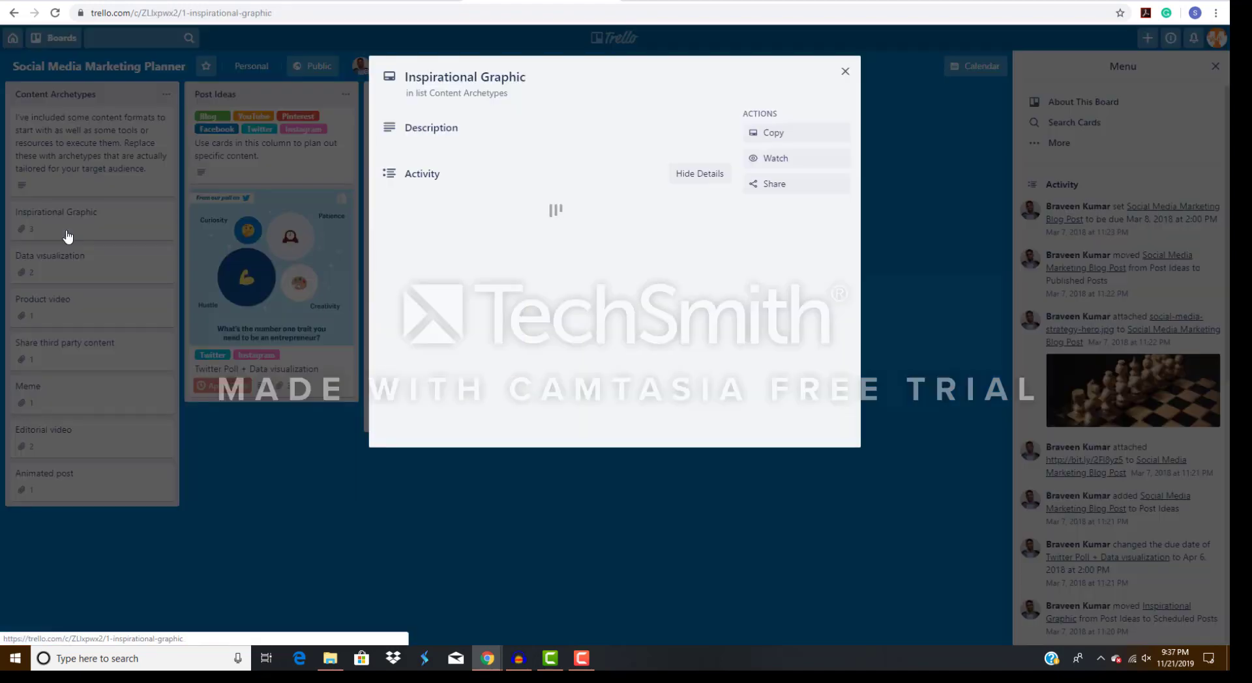
{"action": "left_click", "coordinate": [839, 72]}
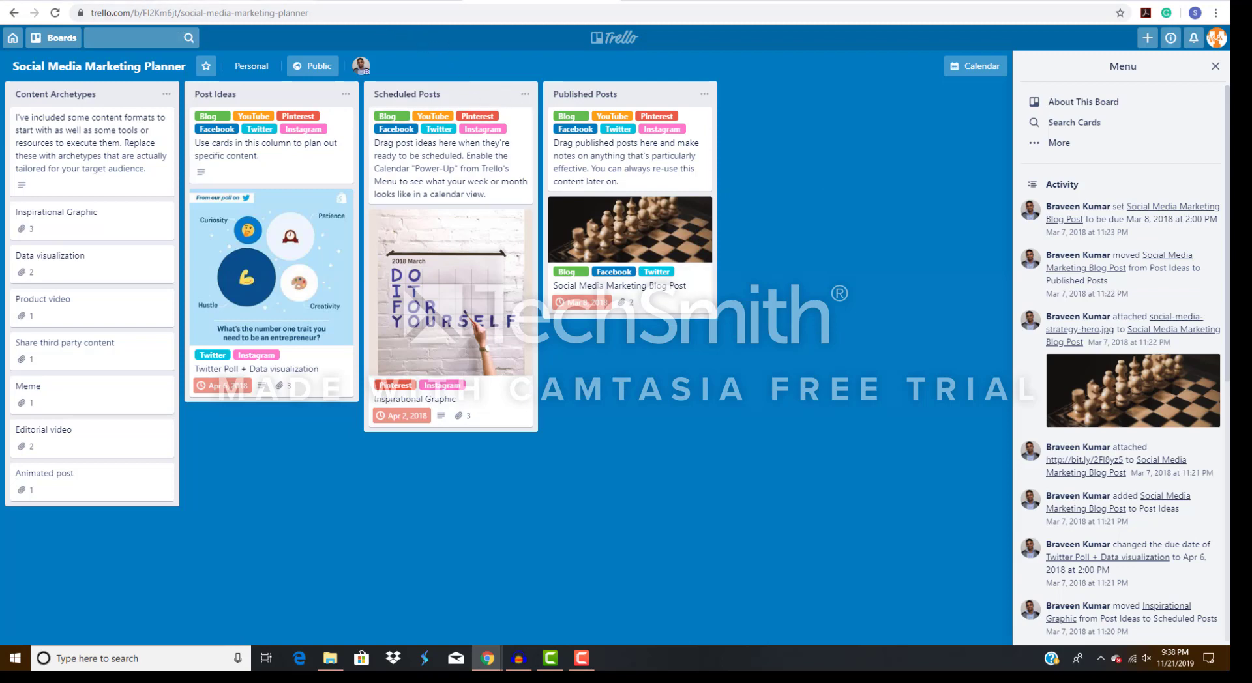
{"action": "left_click", "coordinate": [228, 1]}
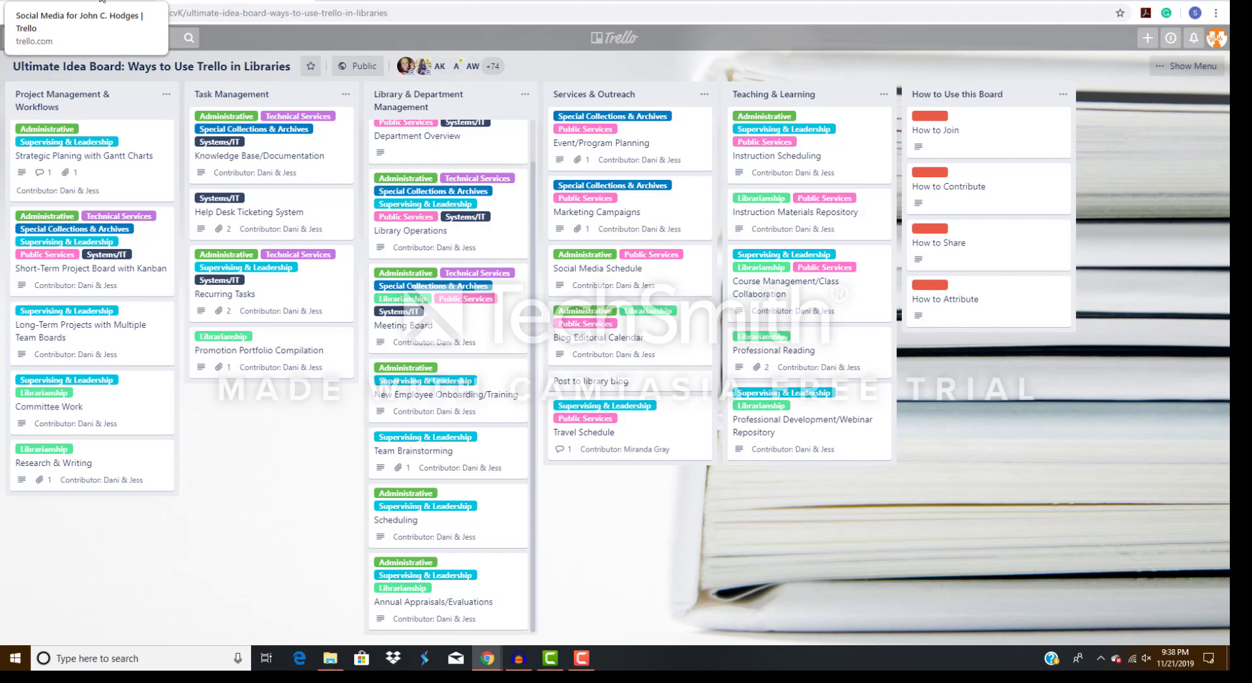
{"action": "left_click", "coordinate": [101, 1]}
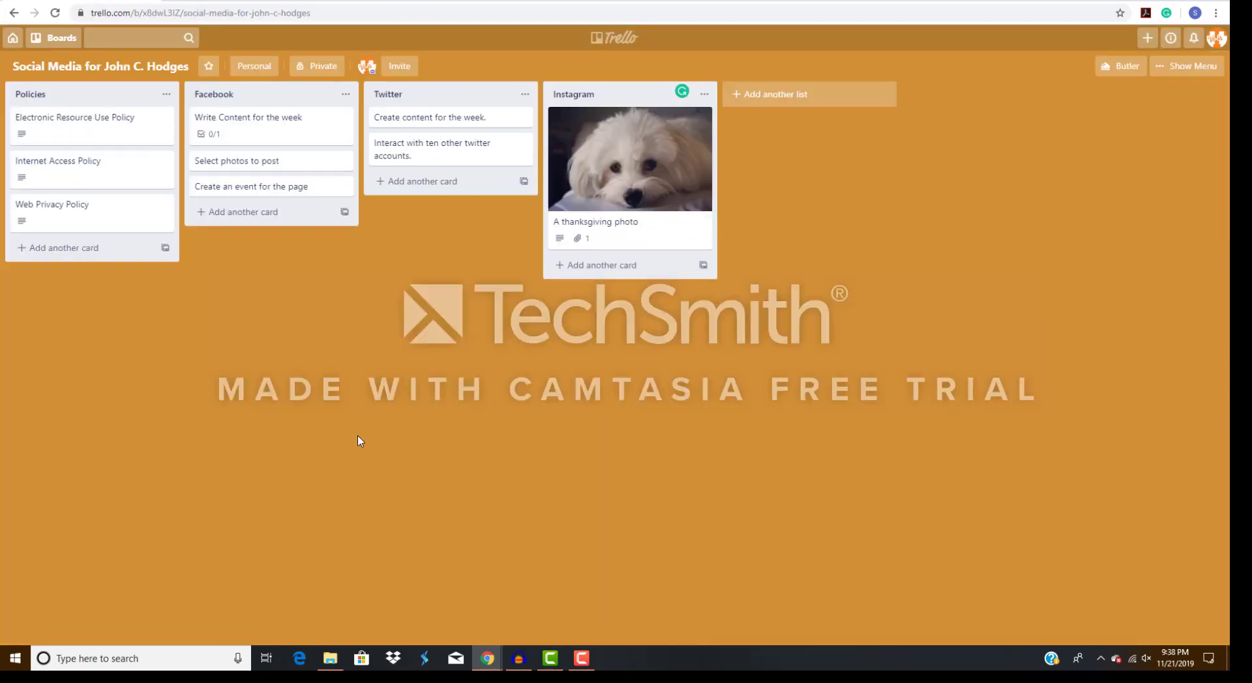